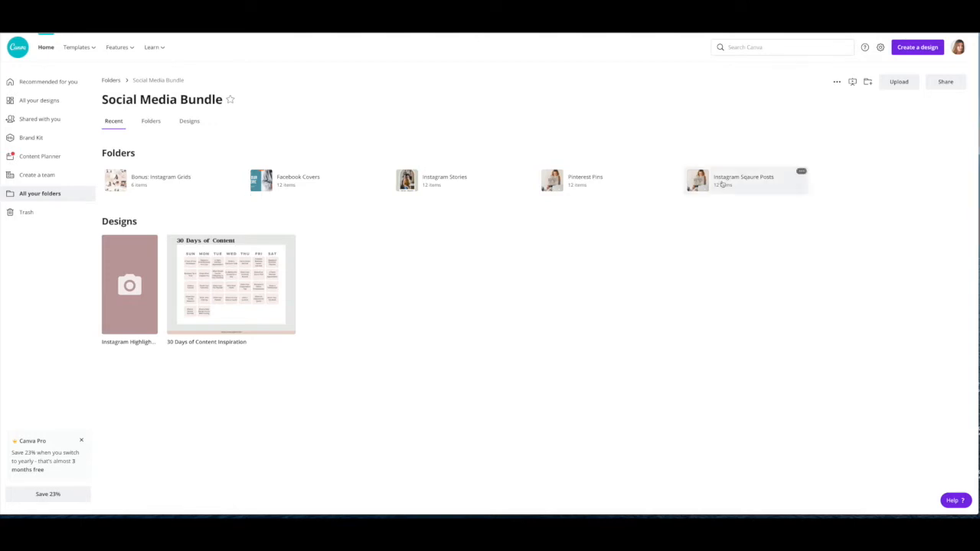
# - Open the Chicago- Instagram Post template from the Instagram Sqaure Posts folder
pyautogui.click(716, 180)
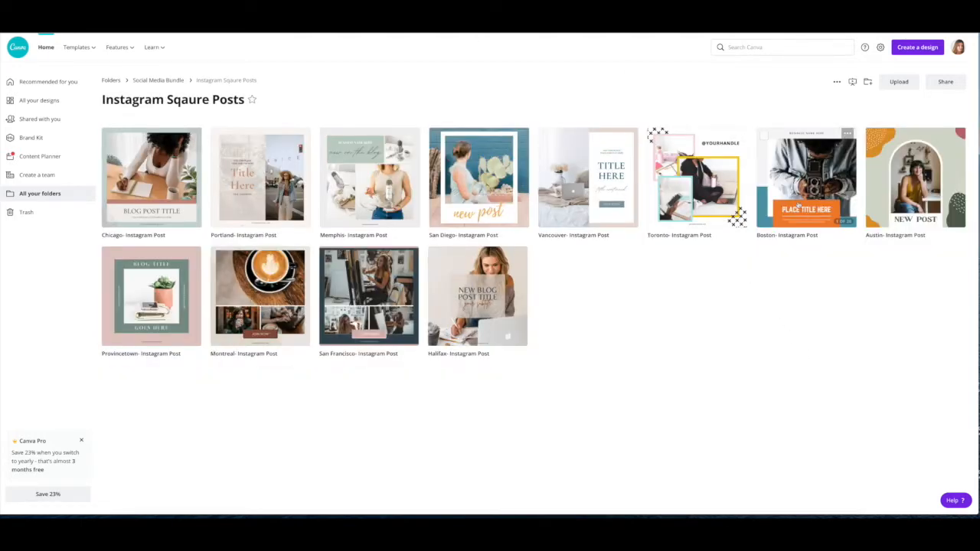
pyautogui.click(137, 164)
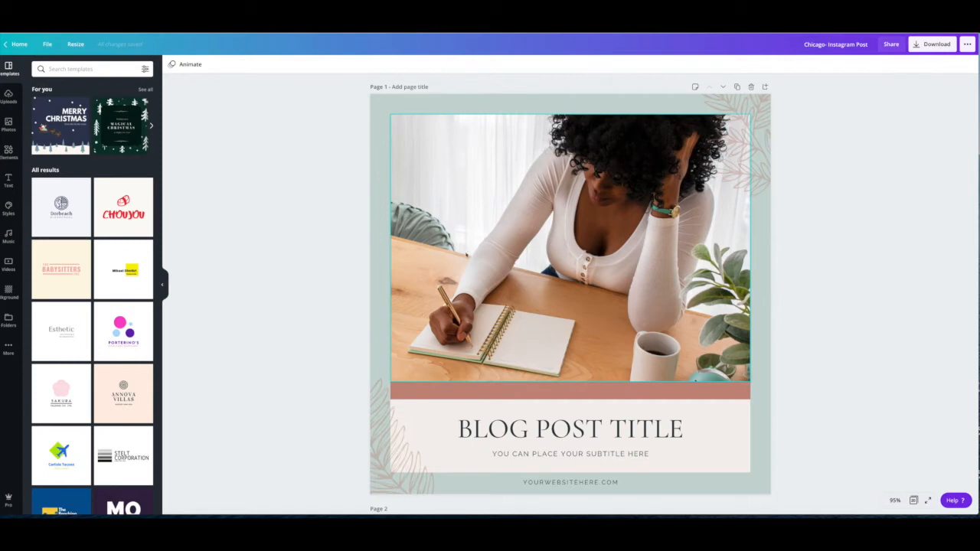
# - Review all pages of the template in an overview, and return to the page 1 editing view
pyautogui.click(760, 413)
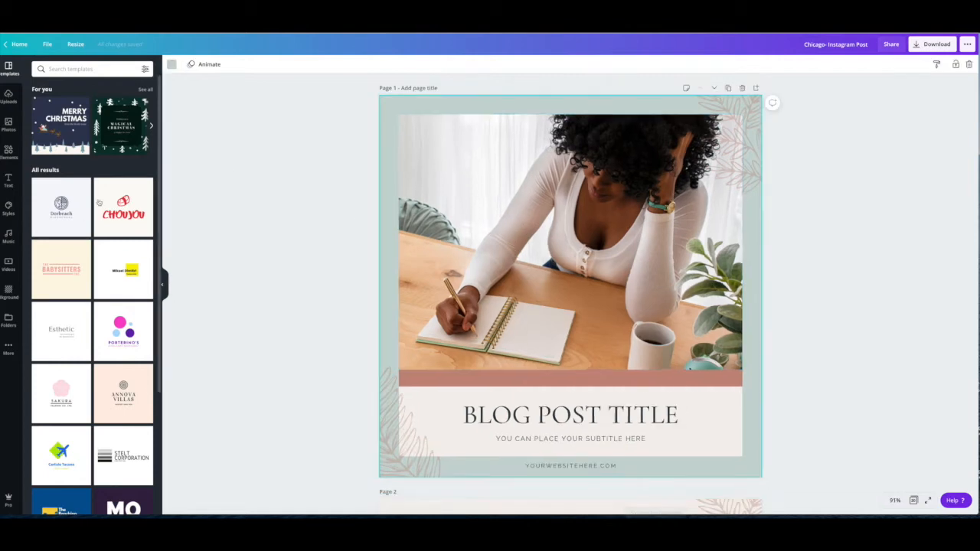
pyautogui.click(913, 500)
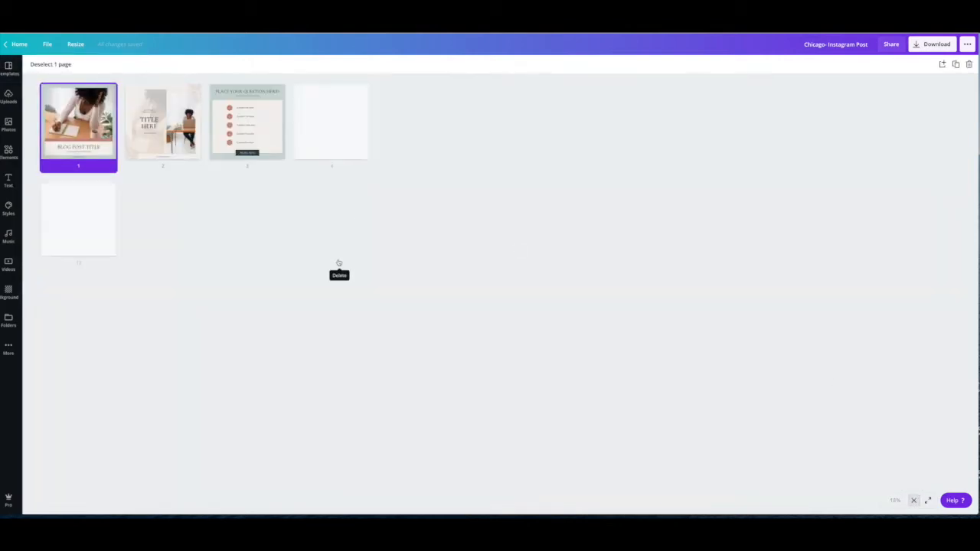
pyautogui.moveTo(82, 138)
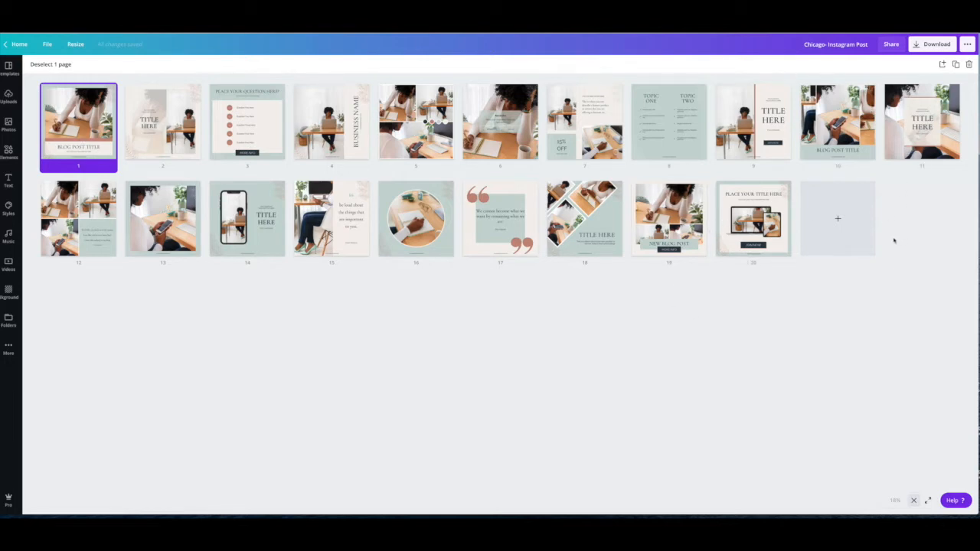
pyautogui.moveTo(330, 118)
pyautogui.click(915, 501)
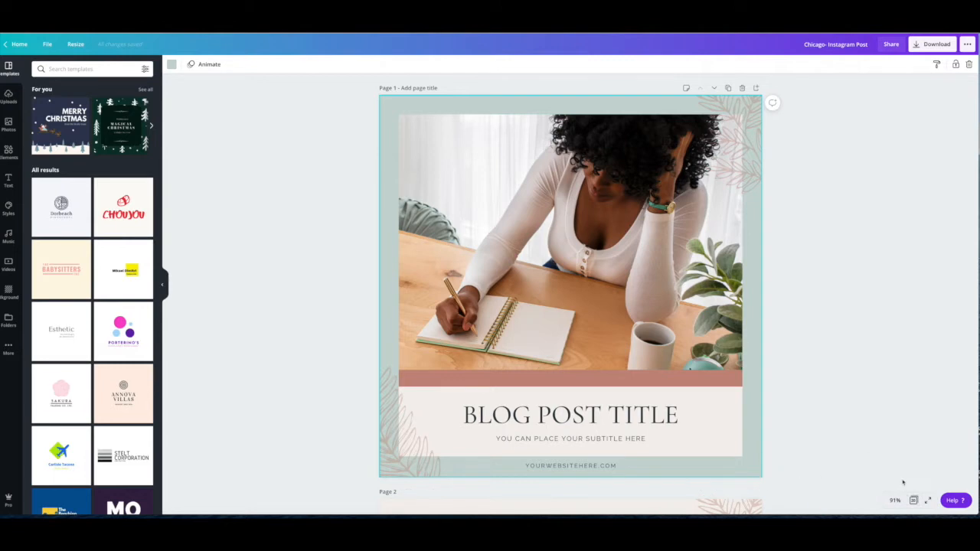
# - Inspect page 1 at 125% and 200% zoom, and restore the view to fit the page
pyautogui.click(896, 501)
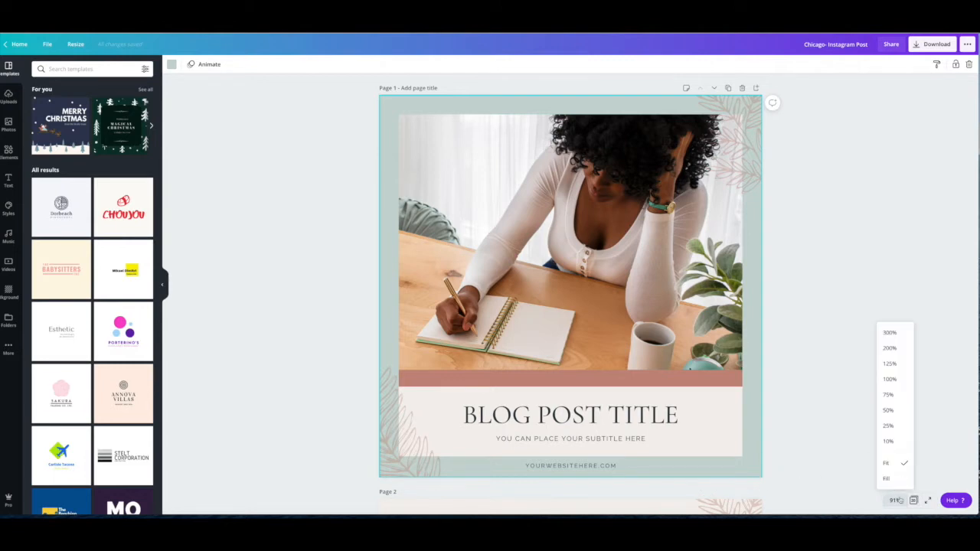
pyautogui.click(892, 365)
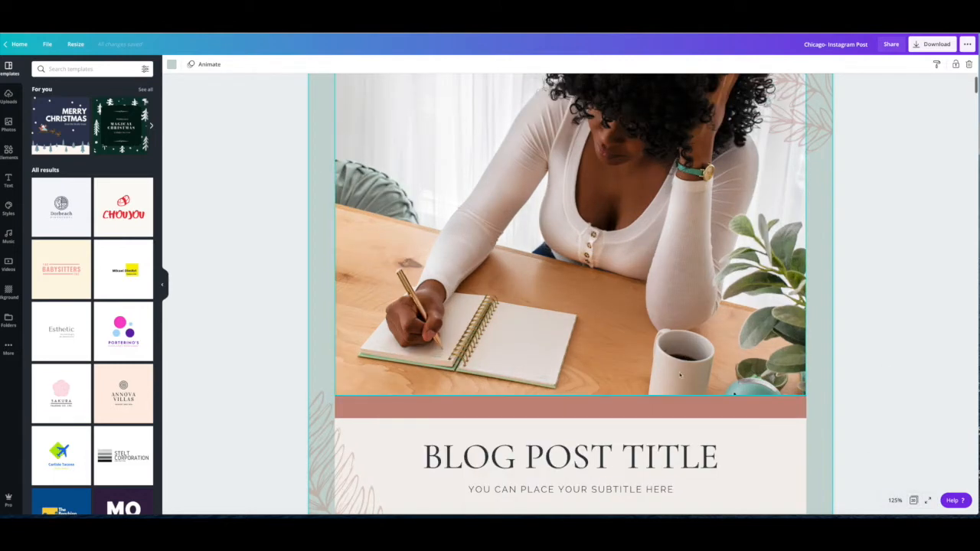
pyautogui.scroll(-1, 536, 360)
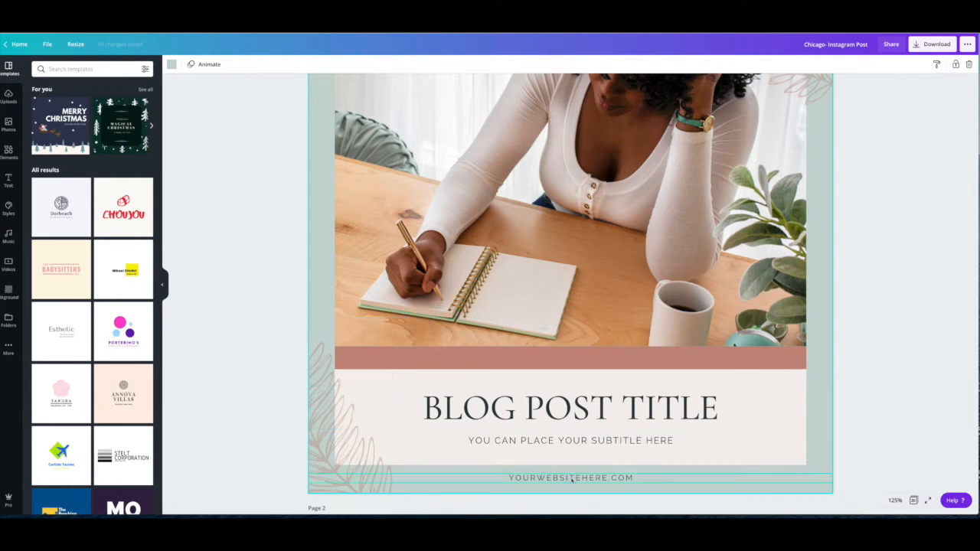
pyautogui.click(895, 500)
pyautogui.click(891, 349)
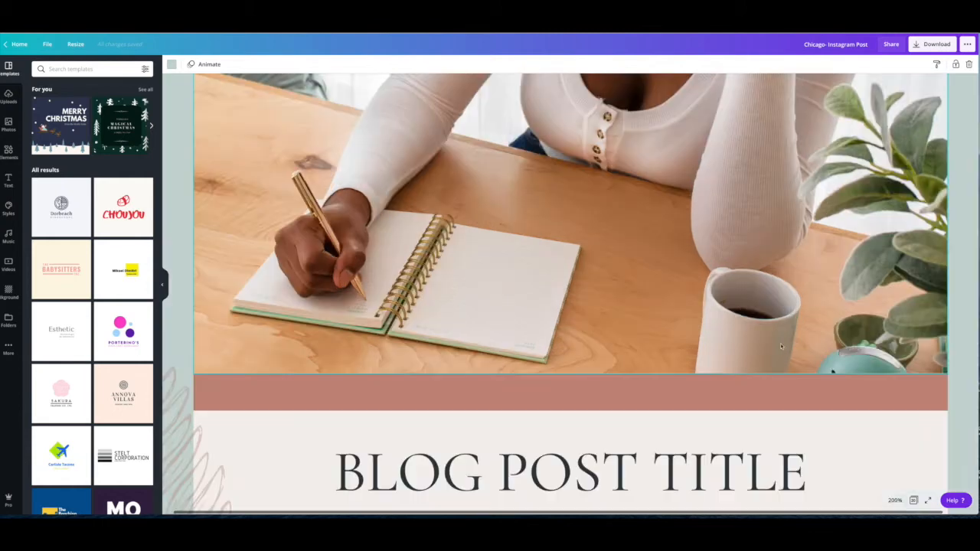
pyautogui.scroll(-5, 708, 361)
pyautogui.scroll(3, 708, 362)
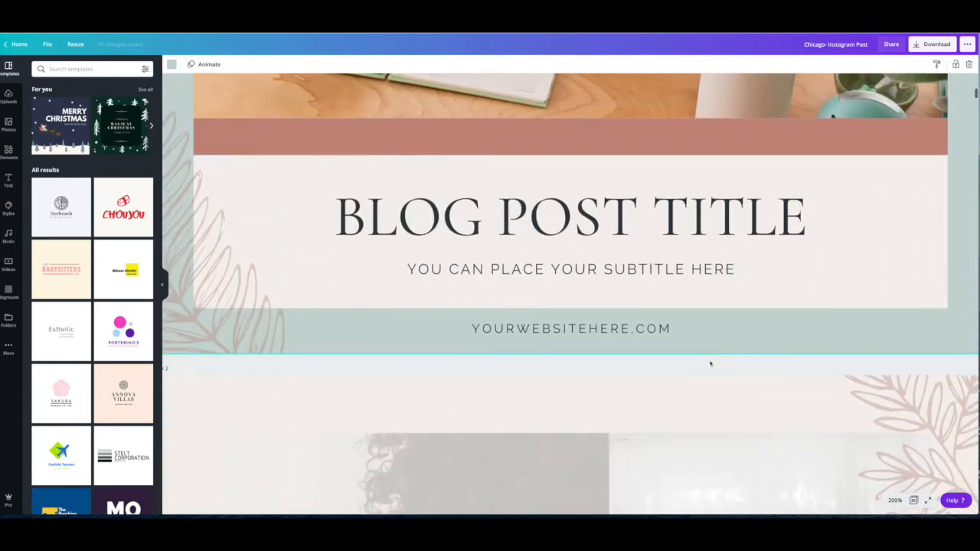
pyautogui.click(896, 500)
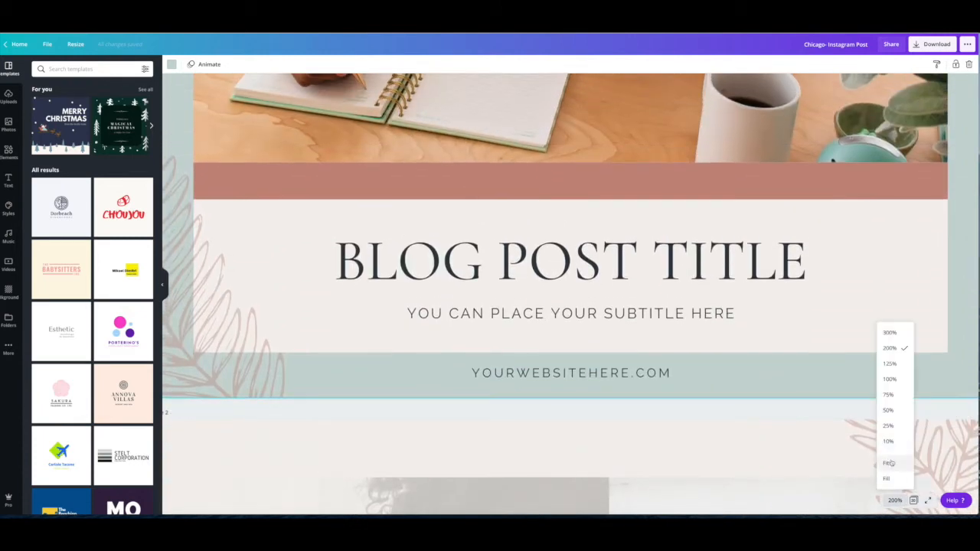
pyautogui.click(886, 462)
pyautogui.scroll(1, 347, 249)
pyautogui.scroll(2, 347, 249)
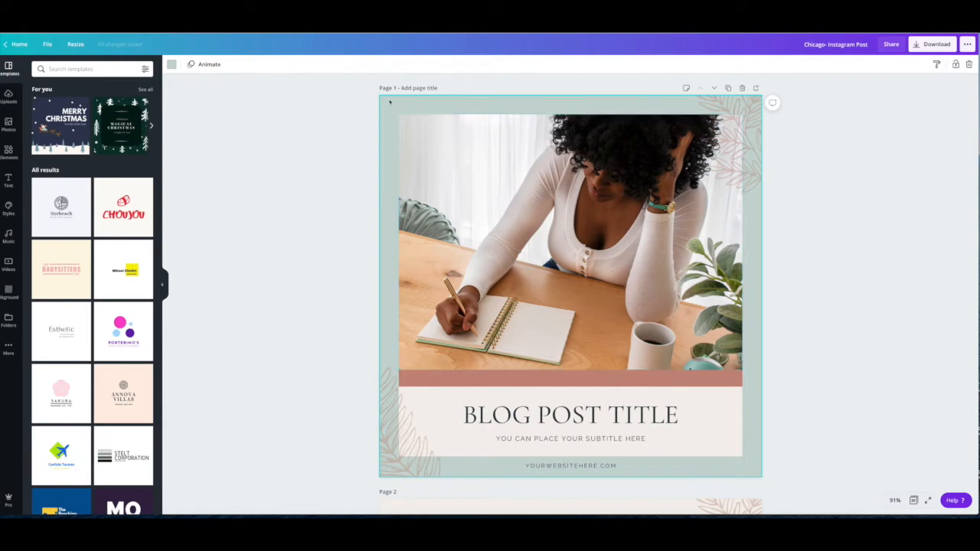
# - Examine the editing options for page 1's background, upper leaf graphic and blog post title
pyautogui.click(313, 121)
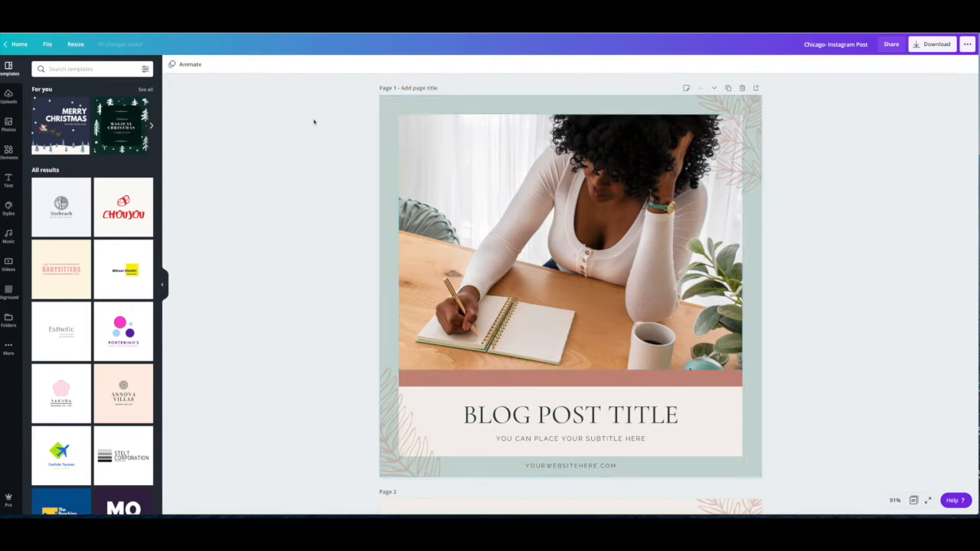
pyautogui.click(380, 114)
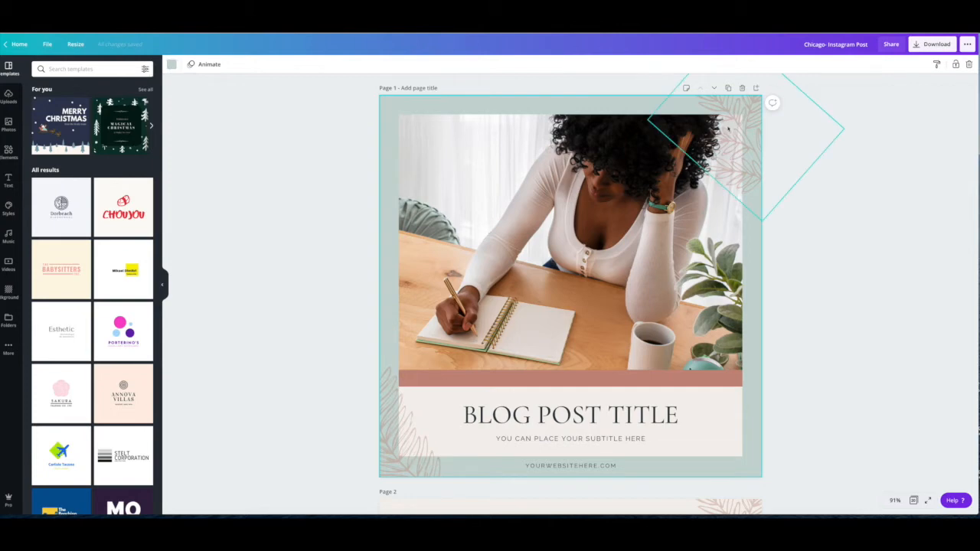
pyautogui.click(648, 106)
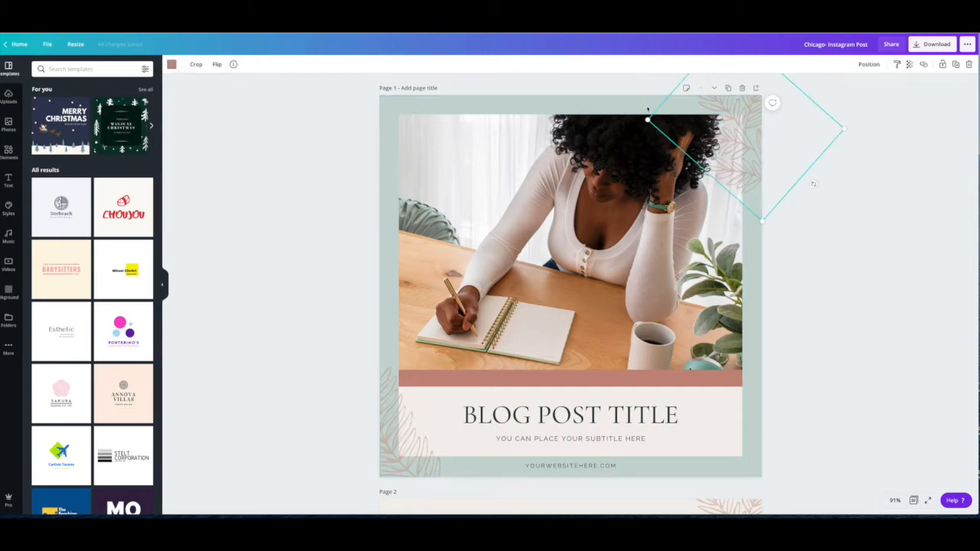
pyautogui.click(587, 428)
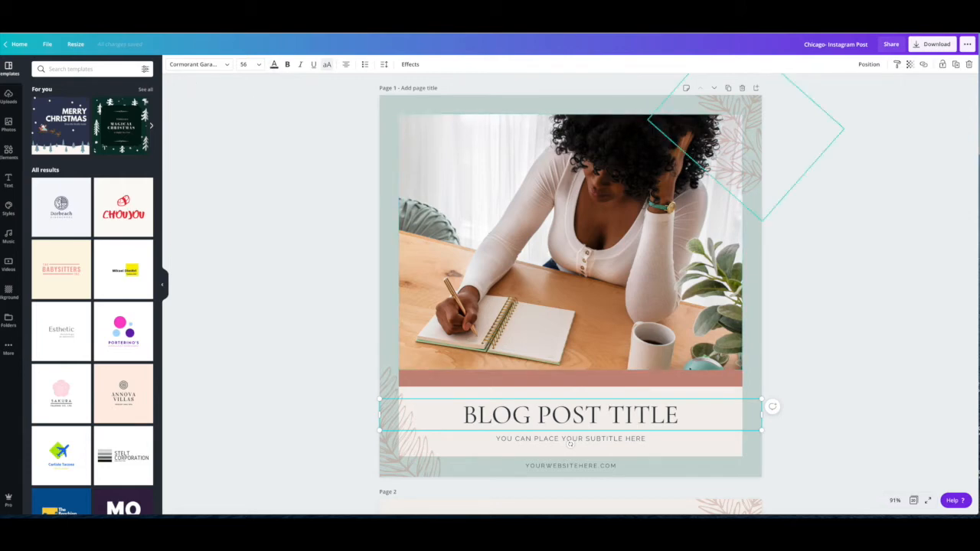
# - Recolor the leaf graphic in page 1's upper corner with a custom dark red, #A23A1E
pyautogui.click(711, 122)
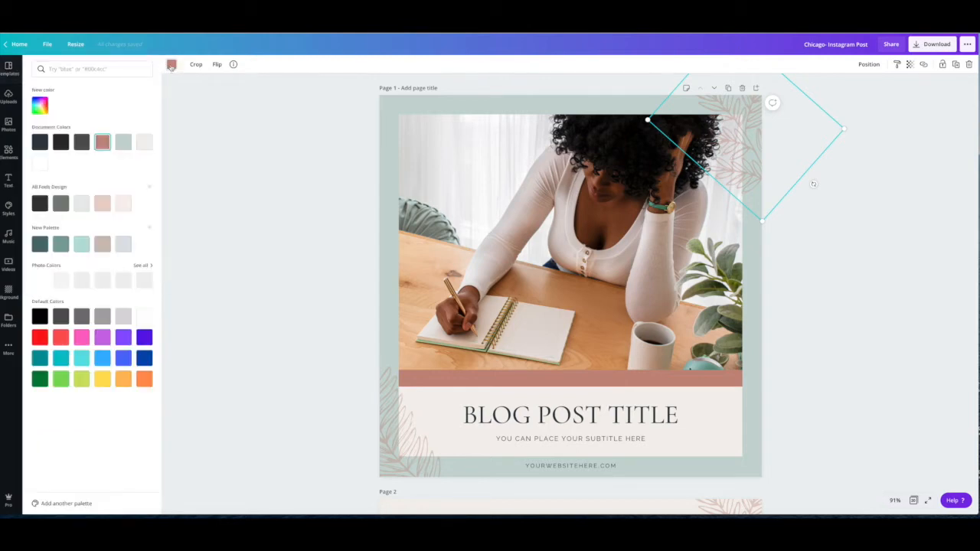
pyautogui.click(172, 66)
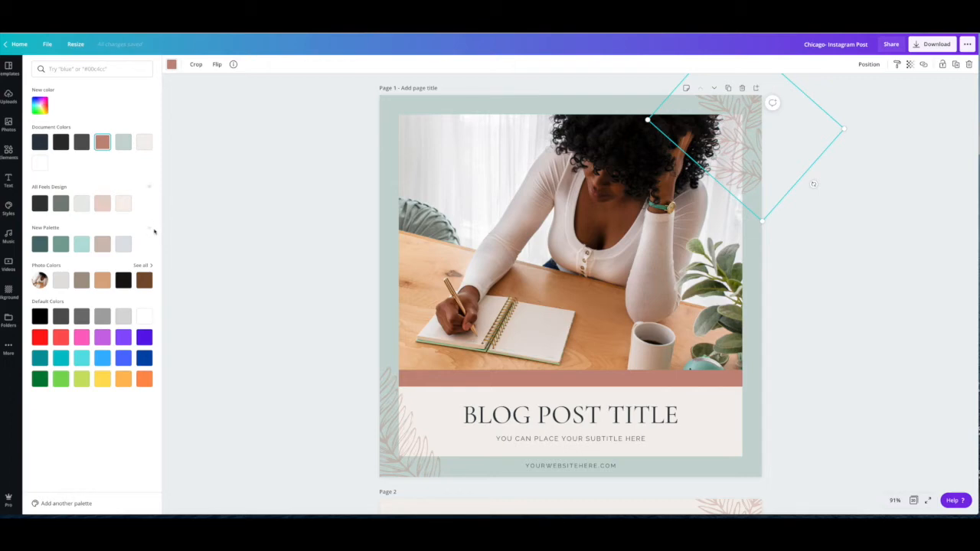
pyautogui.click(93, 69)
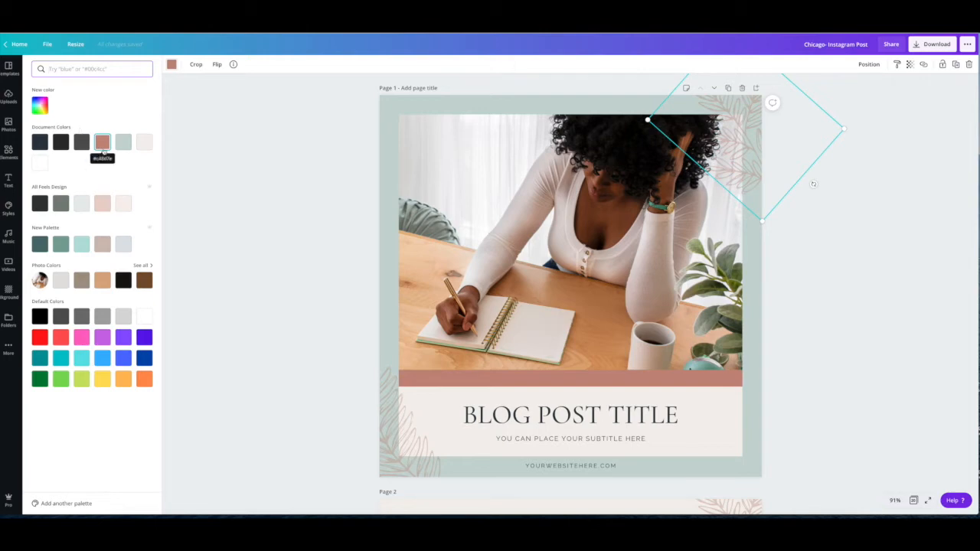
pyautogui.click(39, 107)
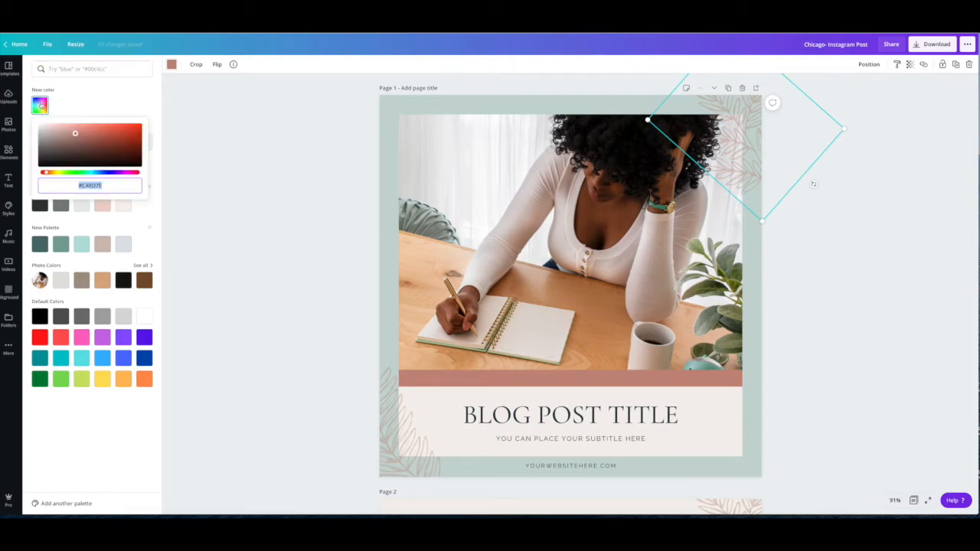
pyautogui.click(78, 142)
pyautogui.moveTo(79, 142); pyautogui.dragTo(123, 139)
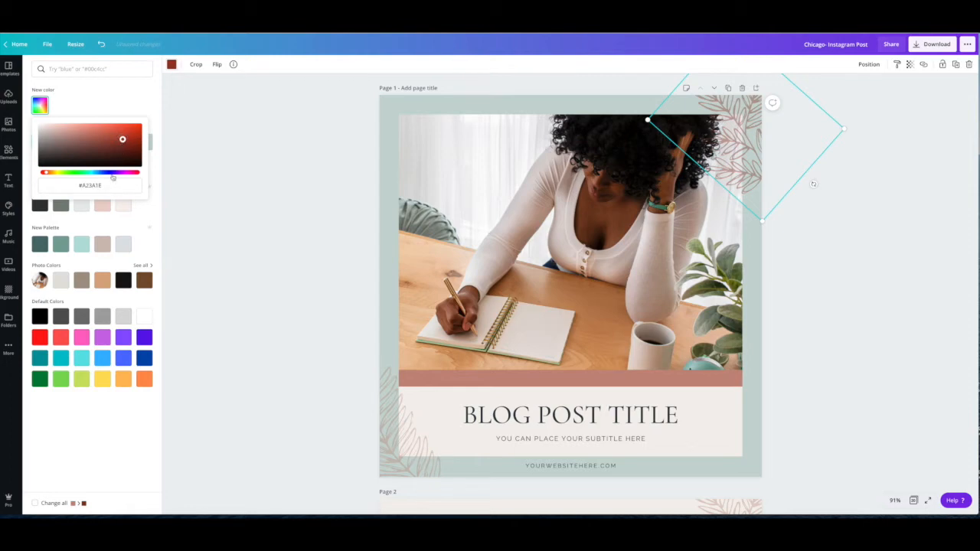
pyautogui.click(105, 184)
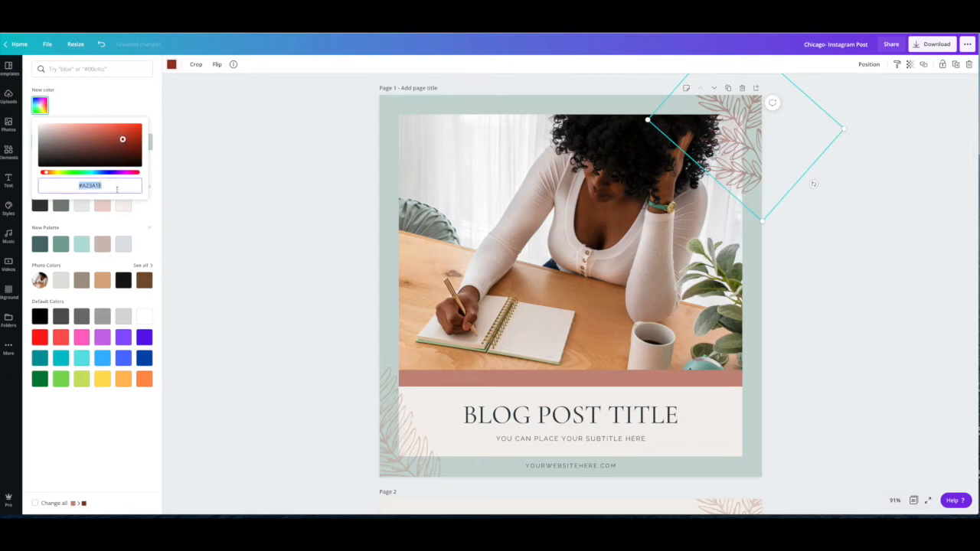
pyautogui.click(114, 109)
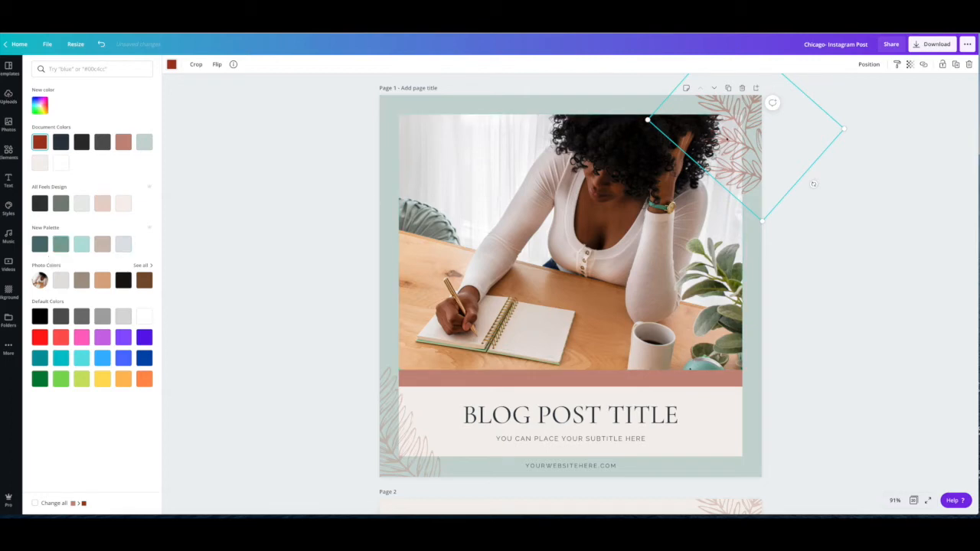
# - Recolor the leaf graphic in page 1's upper corner with the dusty beige-pink from New Palette
pyautogui.click(392, 442)
pyautogui.click(403, 418)
pyautogui.click(390, 406)
pyautogui.click(490, 379)
pyautogui.click(720, 132)
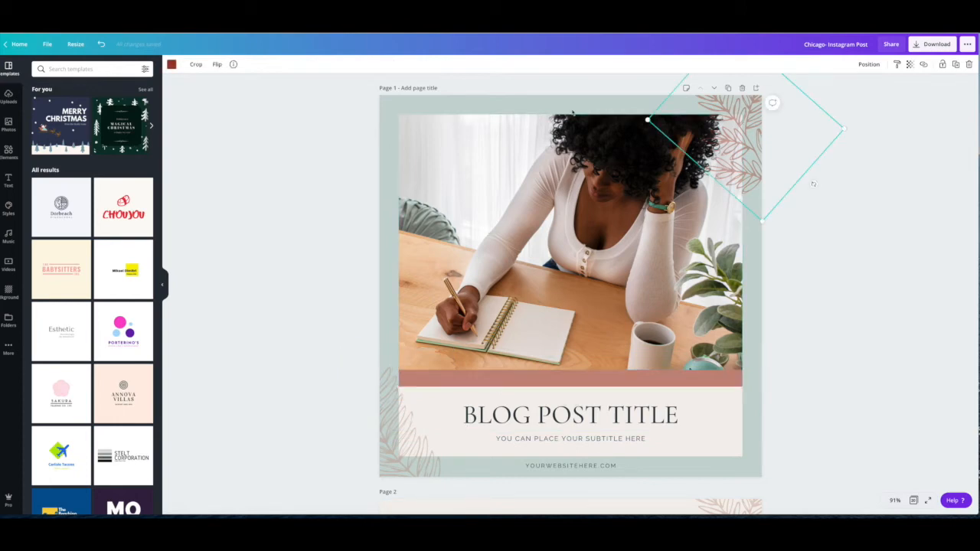
pyautogui.click(172, 65)
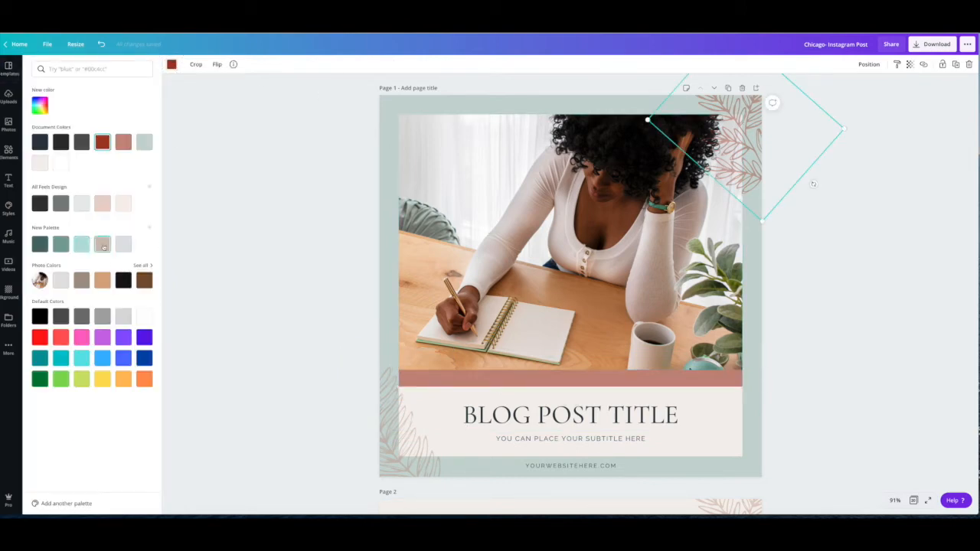
pyautogui.click(102, 244)
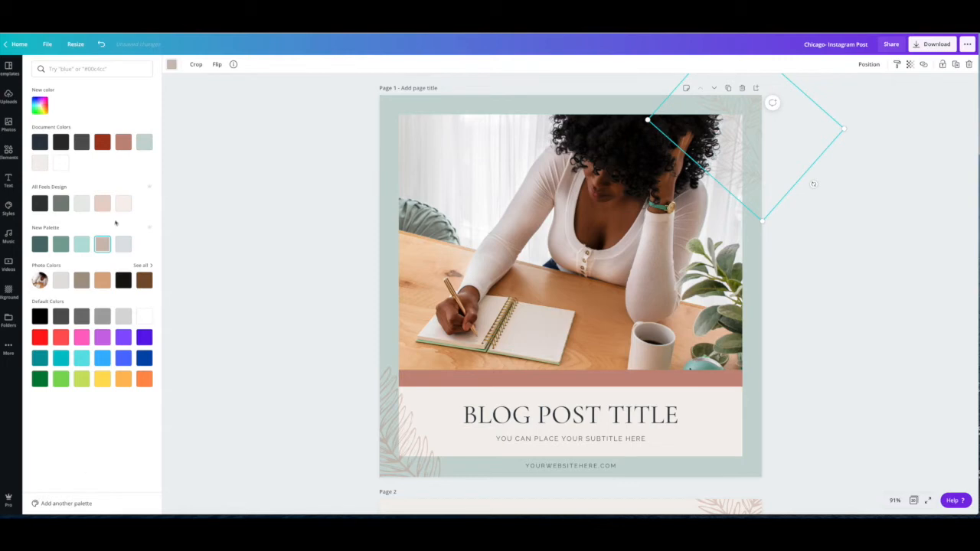
# - Apply the New Palette beige-pink to page 1's lower leaf graphic and change all matching terracotta elements in the design to it
pyautogui.click(384, 392)
pyautogui.click(101, 246)
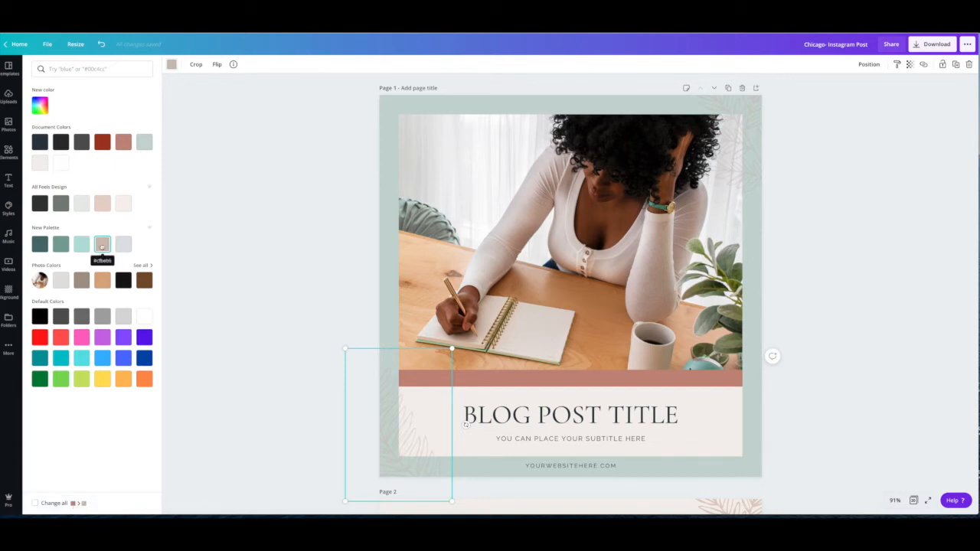
pyautogui.click(34, 504)
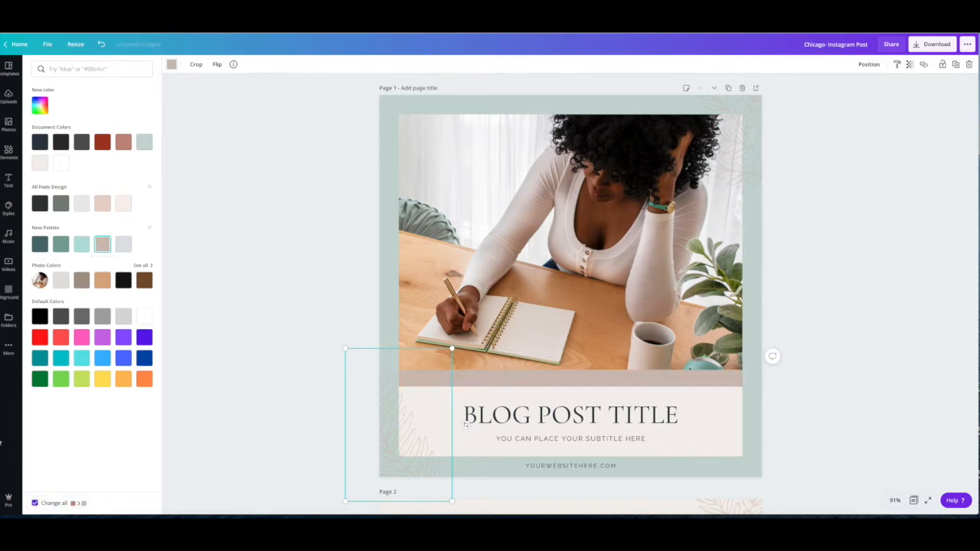
pyautogui.click(614, 379)
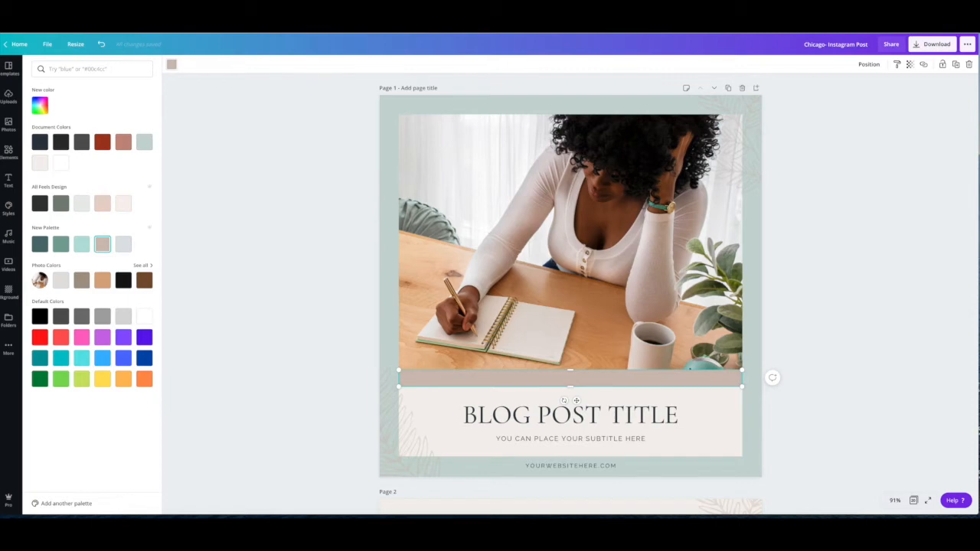
# - Check the recolored elements across all pages in the overview and on page 11 up close
pyautogui.click(922, 499)
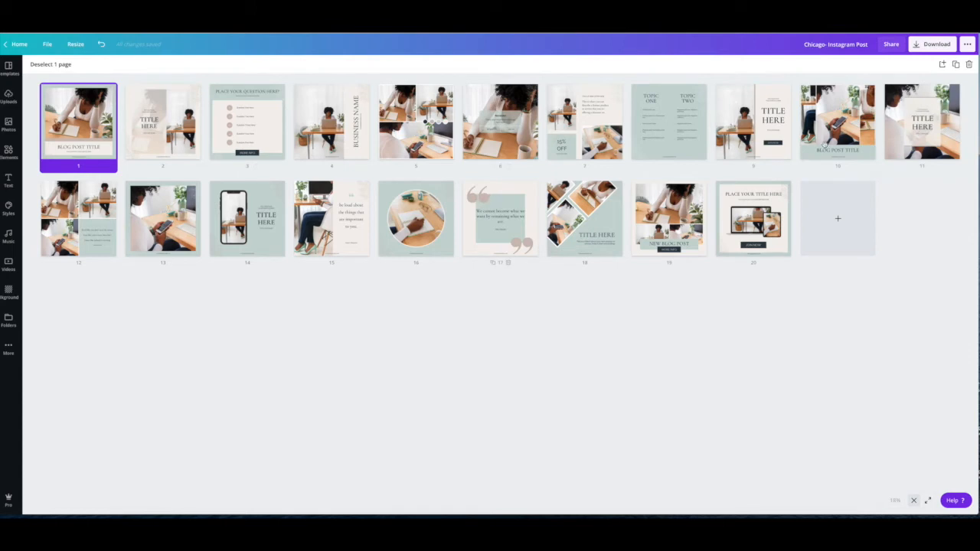
pyautogui.doubleClick(911, 96)
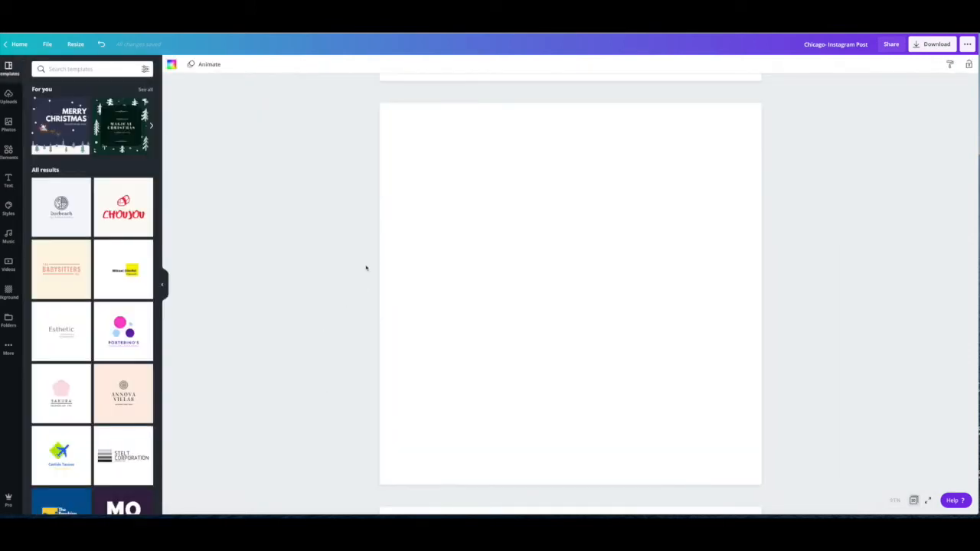
pyautogui.click(914, 500)
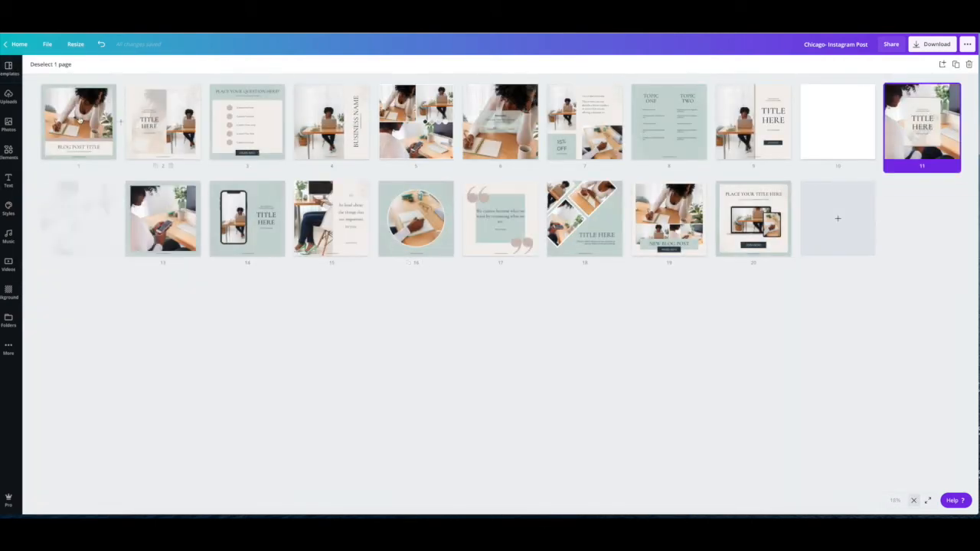
# - Return to page 1 and set its background to the medium green from New Palette
pyautogui.doubleClick(79, 121)
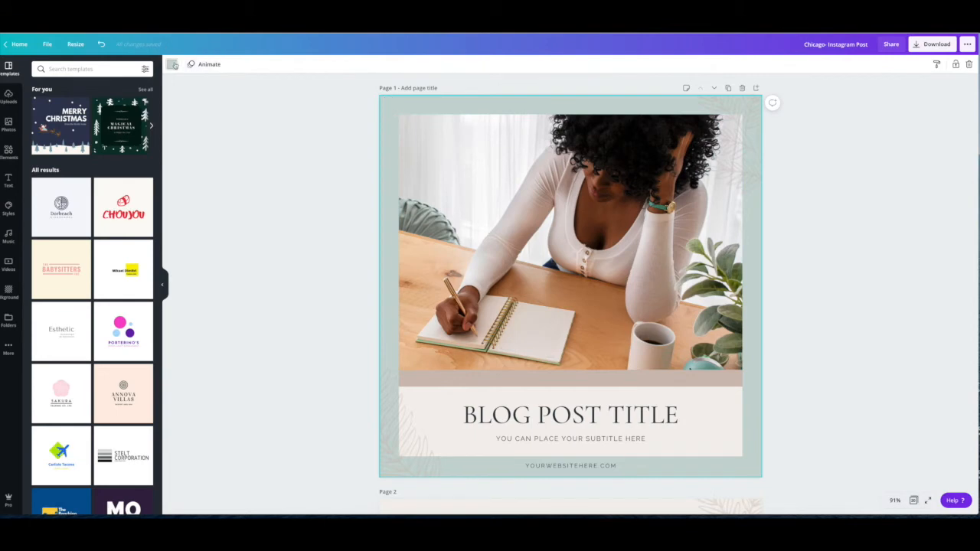
pyautogui.click(174, 64)
pyautogui.click(81, 244)
pyautogui.click(61, 244)
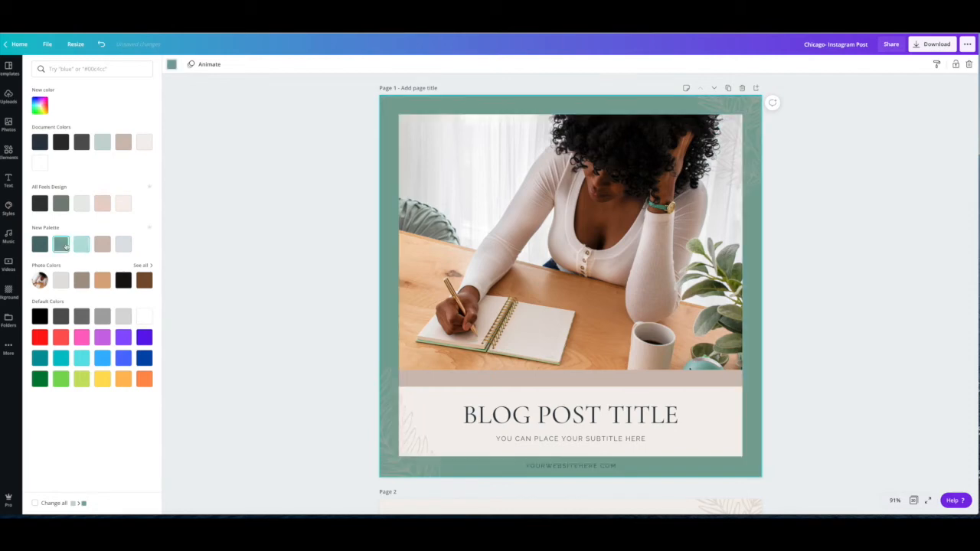
# - Apply page 1's green to all matching elements in the design, check every page in the overview, and return to page 1
pyautogui.click(34, 503)
pyautogui.click(914, 501)
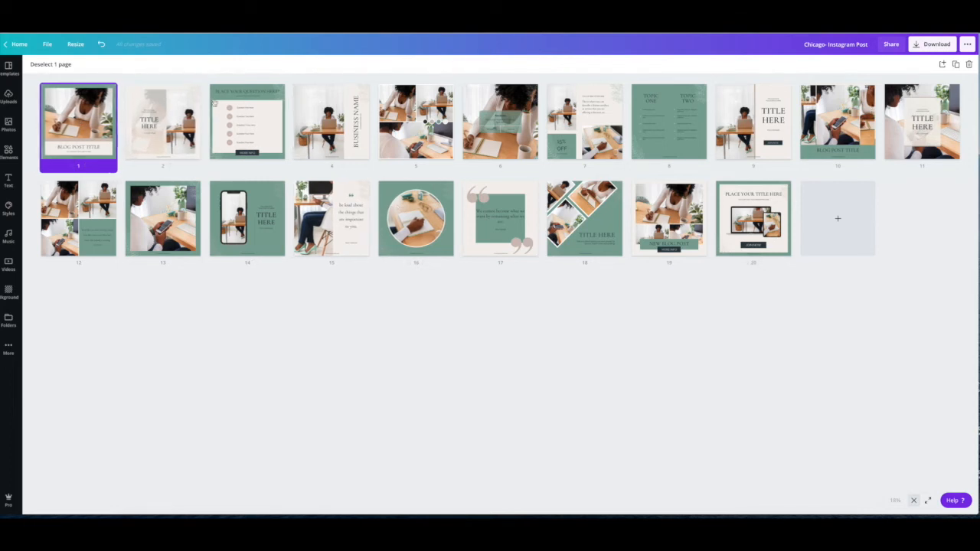
pyautogui.doubleClick(76, 111)
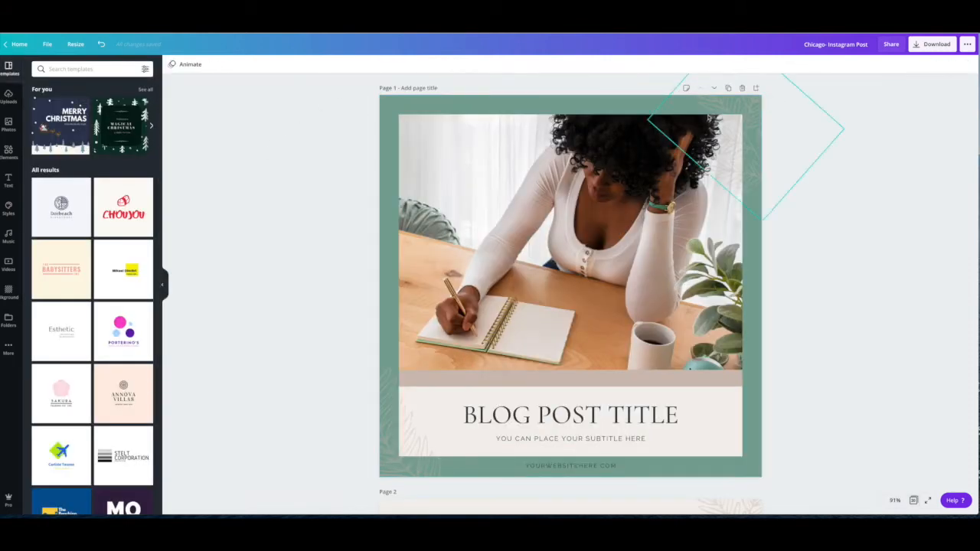
# - Set the blog post title to the dark charcoal document color and change all matching text in the design to it
pyautogui.click(571, 422)
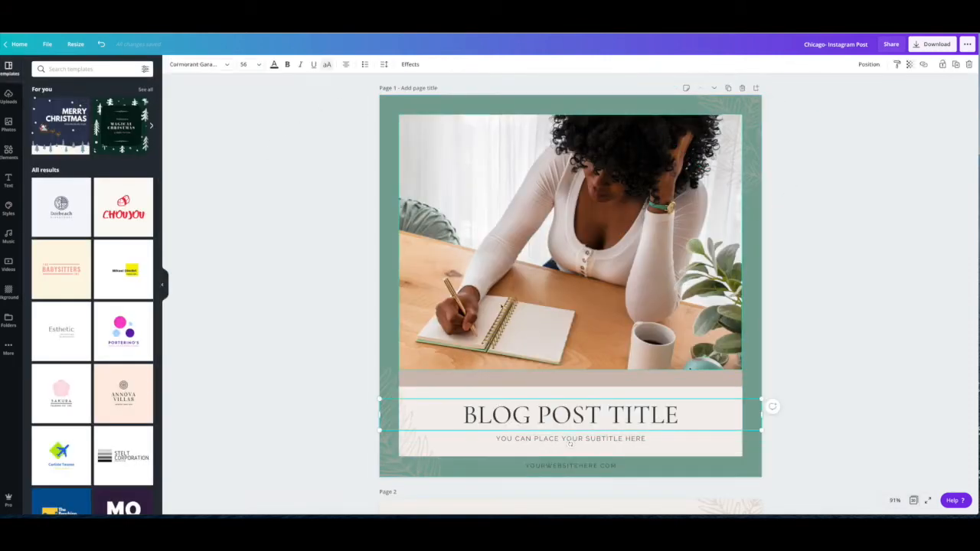
pyautogui.click(274, 64)
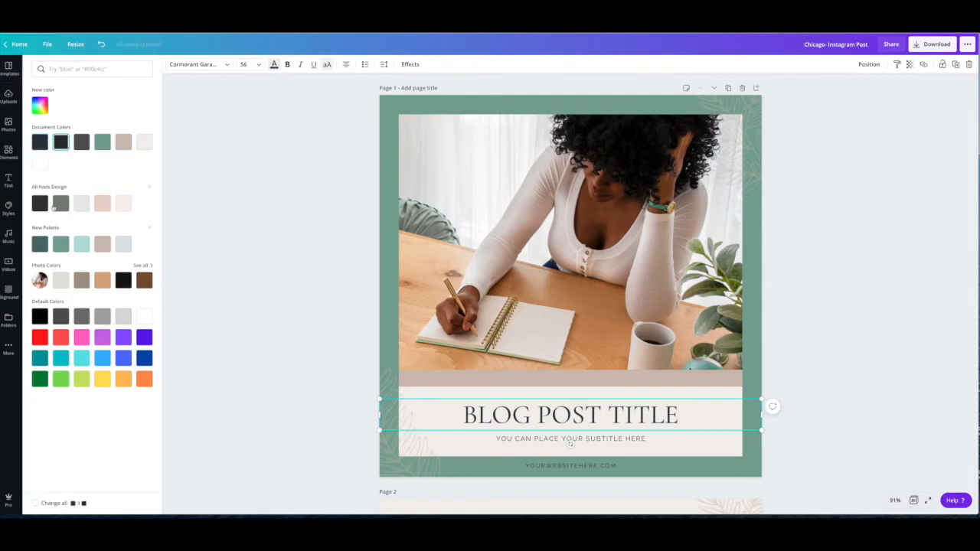
pyautogui.click(35, 504)
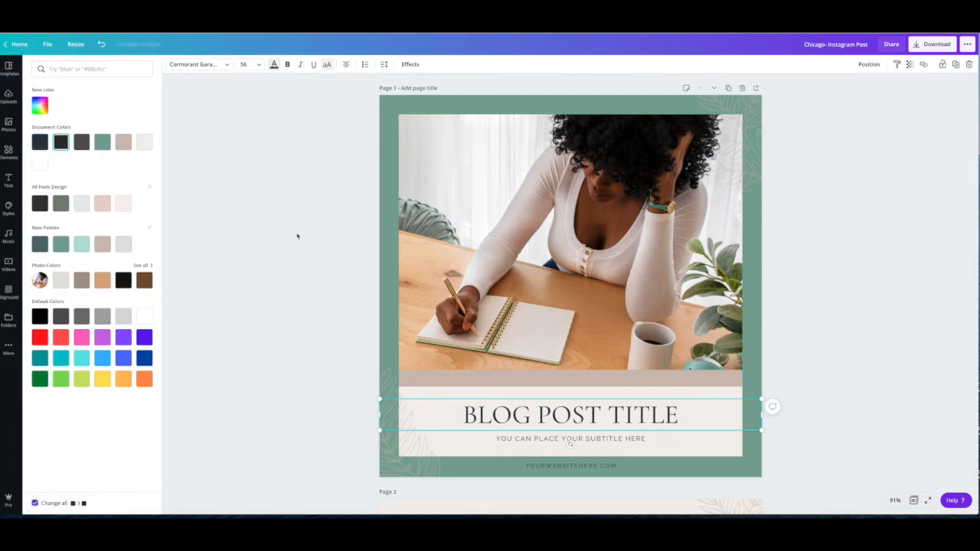
pyautogui.click(260, 212)
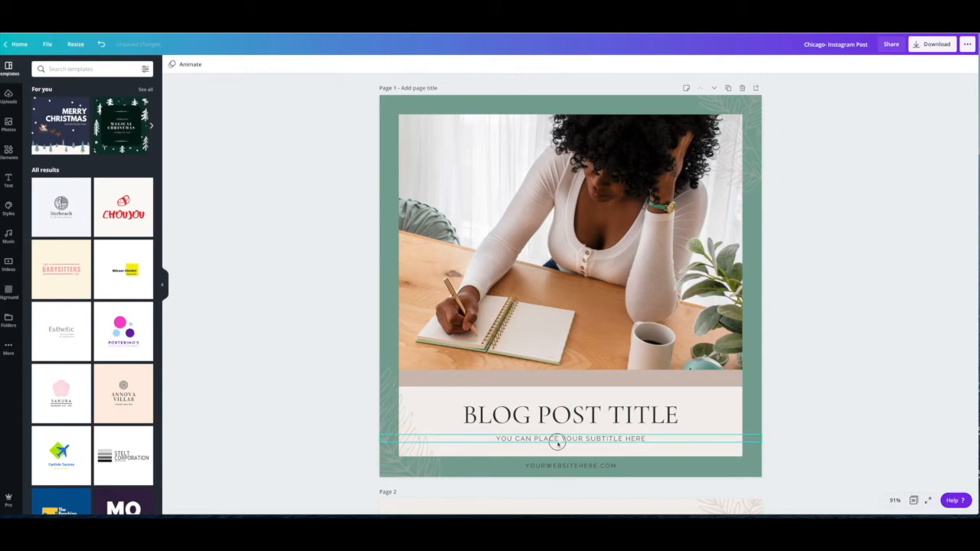
# - Check which document color the subtitle text on page 1 uses
pyautogui.click(558, 444)
pyautogui.click(275, 64)
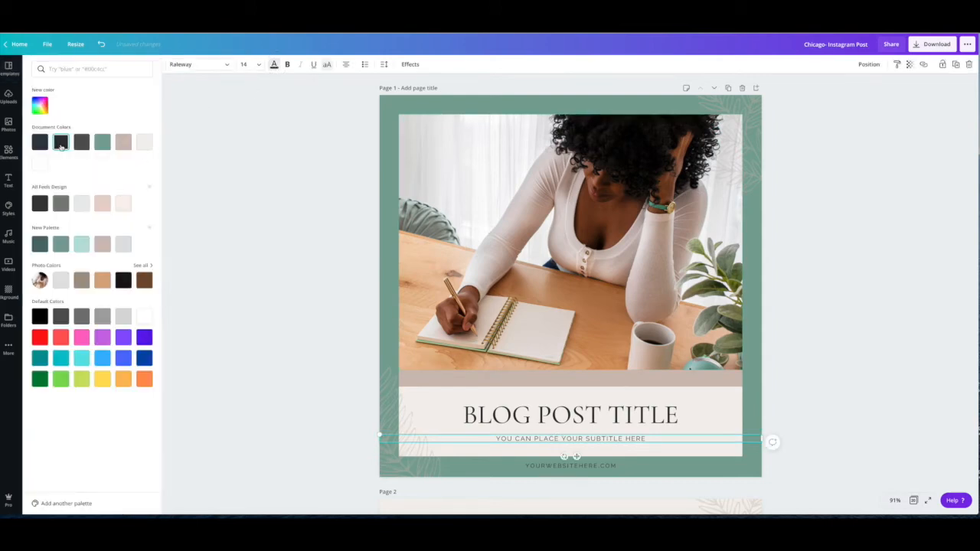
pyautogui.click(225, 202)
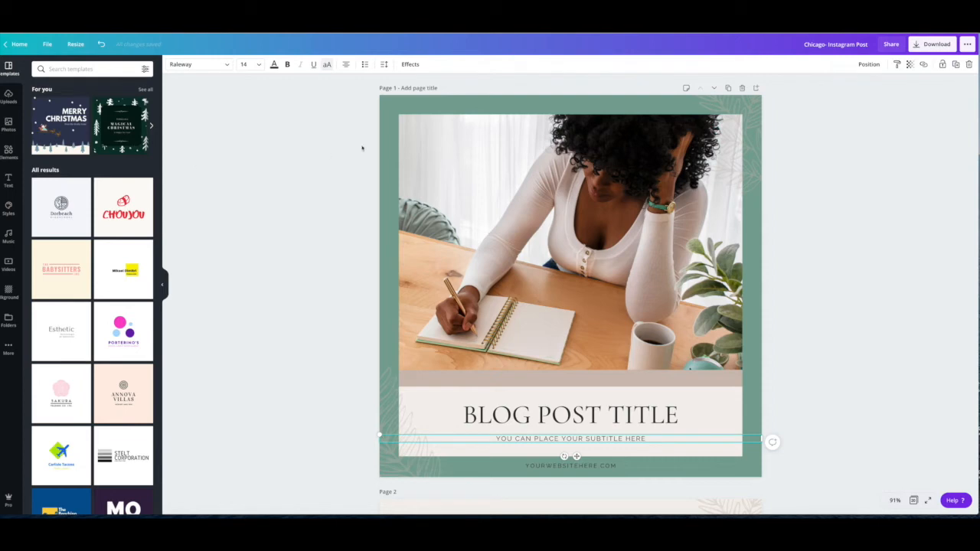
# - Select page 1's main photo and display the uploaded images
pyautogui.click(511, 173)
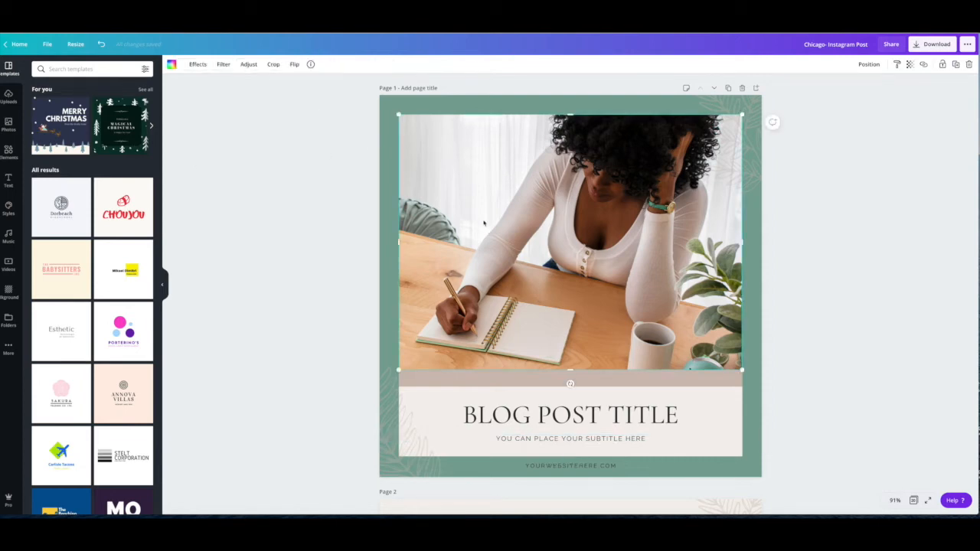
pyautogui.scroll(-5, 484, 223)
pyautogui.scroll(5, 484, 221)
pyautogui.click(9, 93)
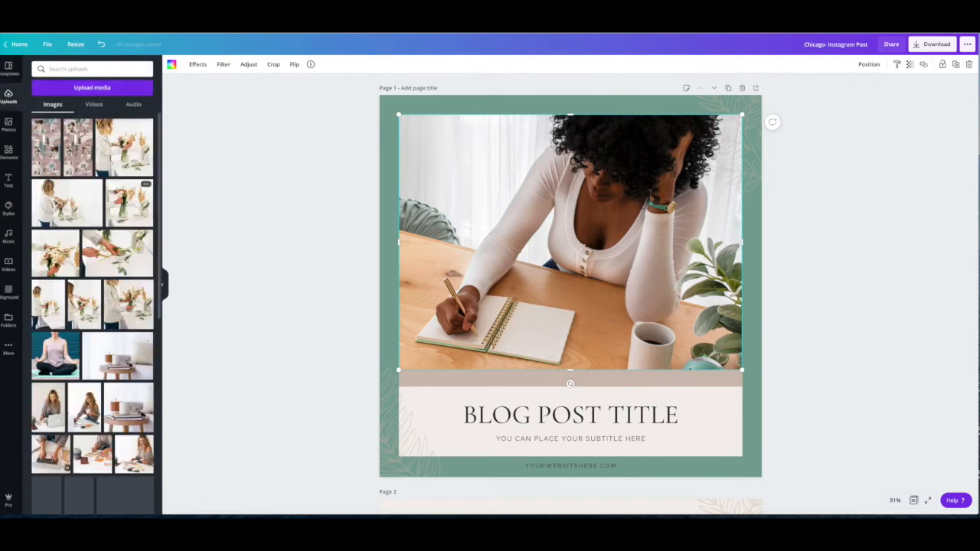
pyautogui.click(99, 88)
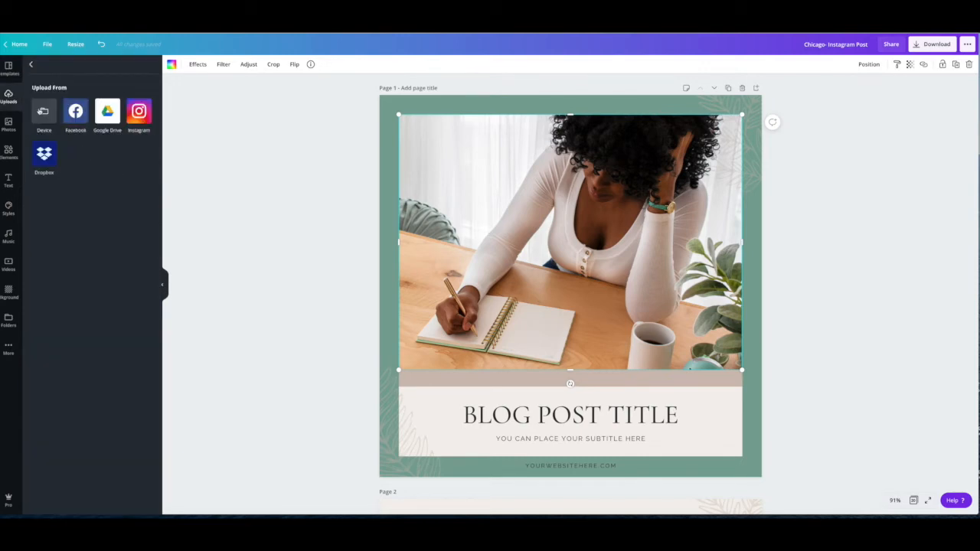
pyautogui.click(44, 112)
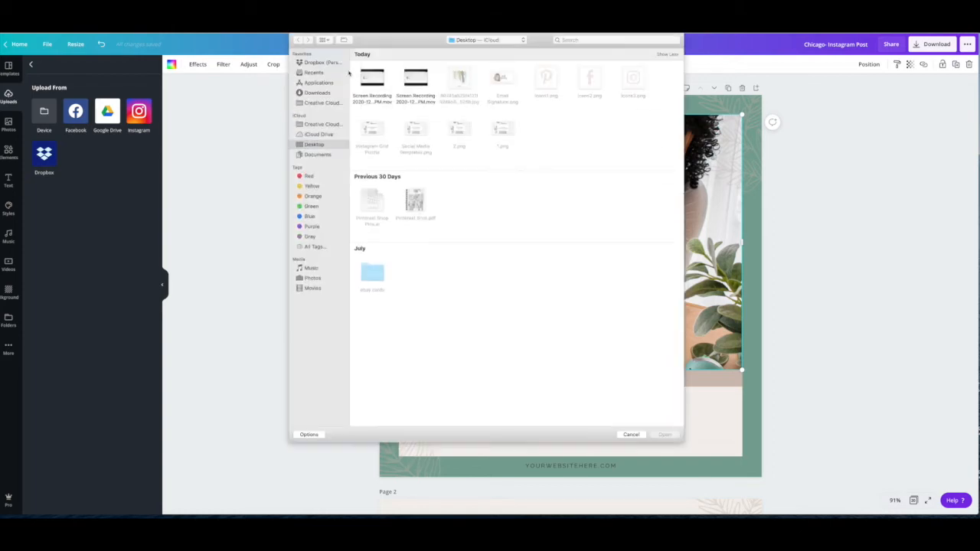
pyautogui.click(631, 435)
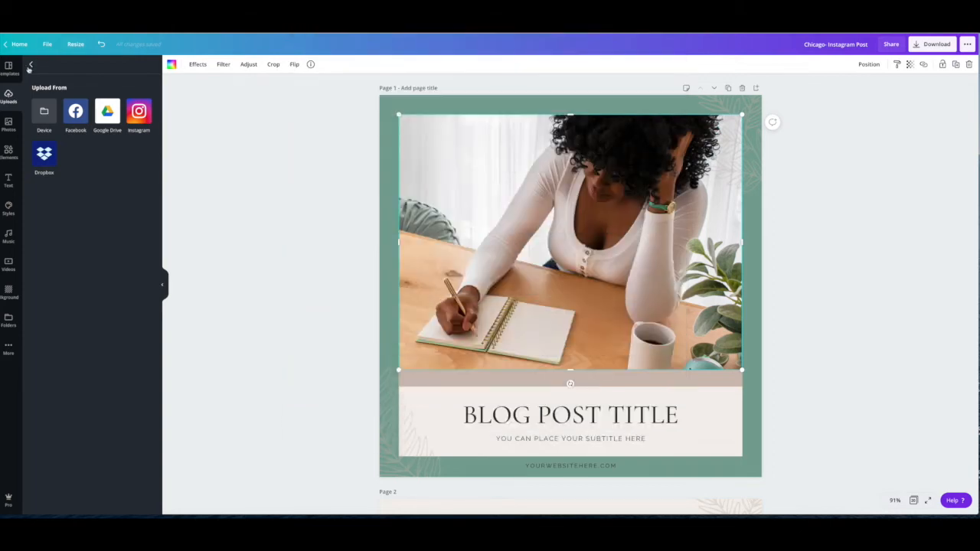
pyautogui.click(31, 64)
# - Replace page 1's main photo with the uploaded image of the woman in a grey sweater holding a phone
pyautogui.scroll(-5, 92, 307)
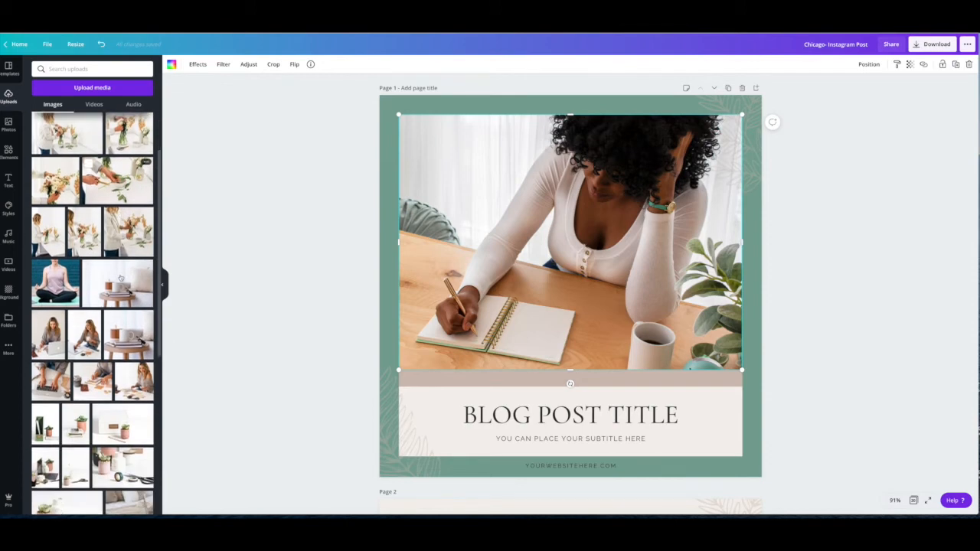
pyautogui.scroll(-2, 112, 309)
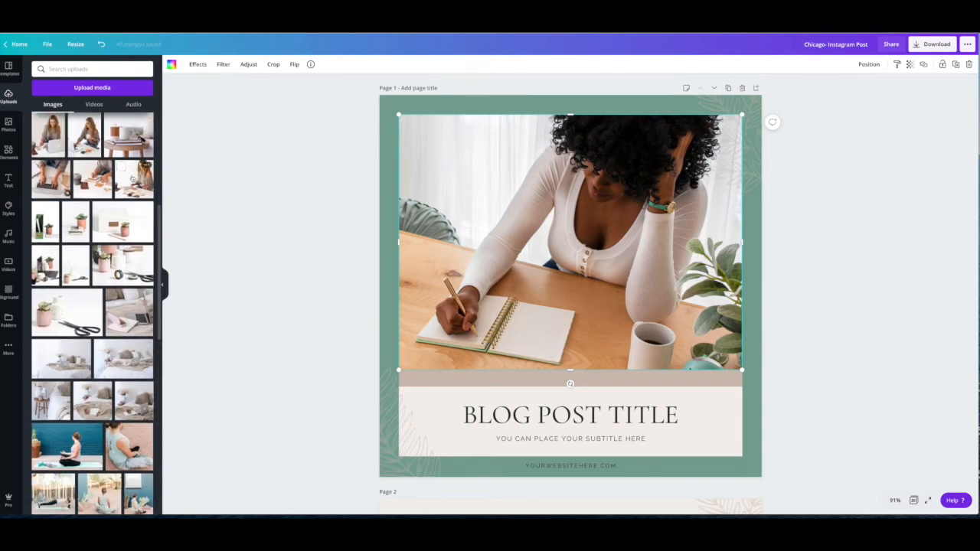
pyautogui.moveTo(135, 184); pyautogui.dragTo(442, 210)
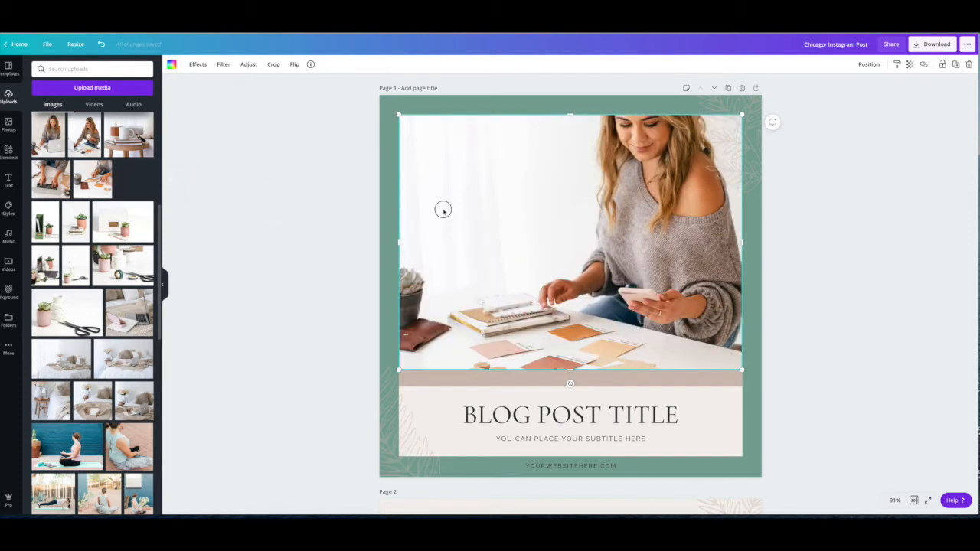
pyautogui.moveTo(134, 181); pyautogui.dragTo(474, 188)
# - Try using the same uploaded photo as page 1's background, and undo it
pyautogui.moveTo(134, 179); pyautogui.dragTo(397, 103)
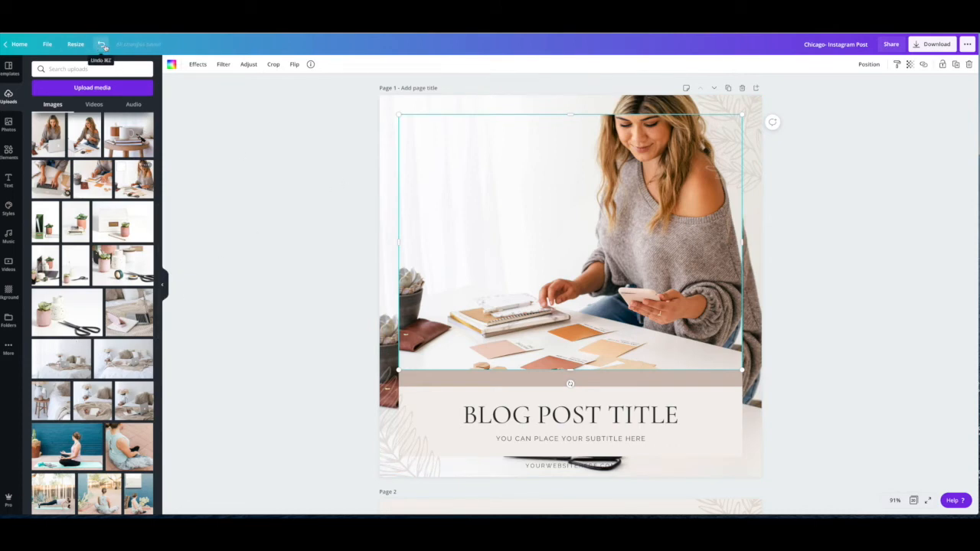
pyautogui.click(102, 44)
pyautogui.click(219, 291)
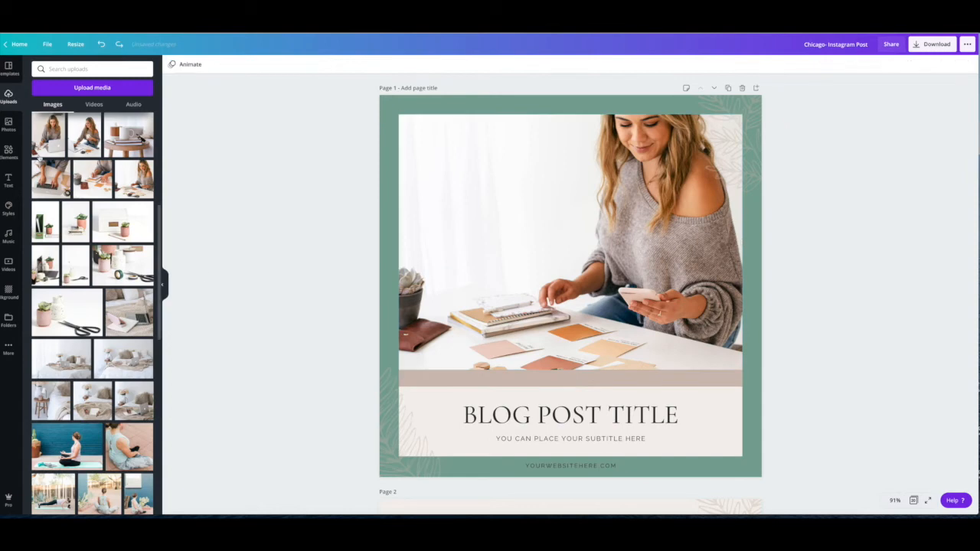
# - Open the stock photo library and filter it to free photos only
pyautogui.click(9, 124)
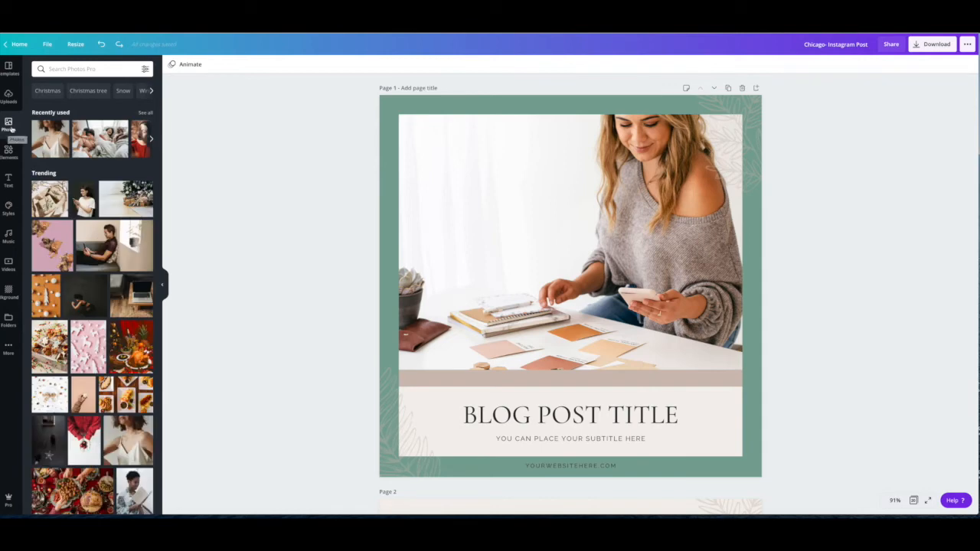
pyautogui.click(144, 70)
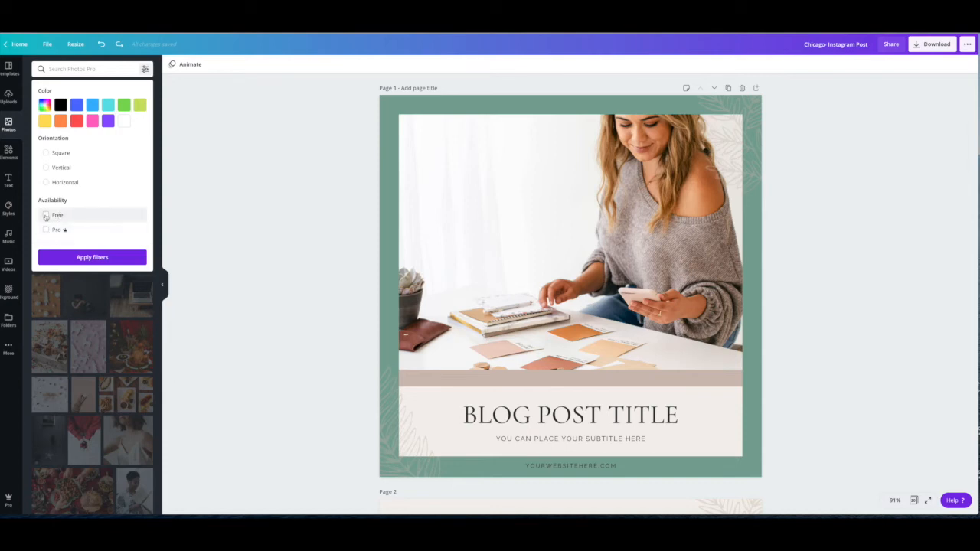
pyautogui.click(46, 215)
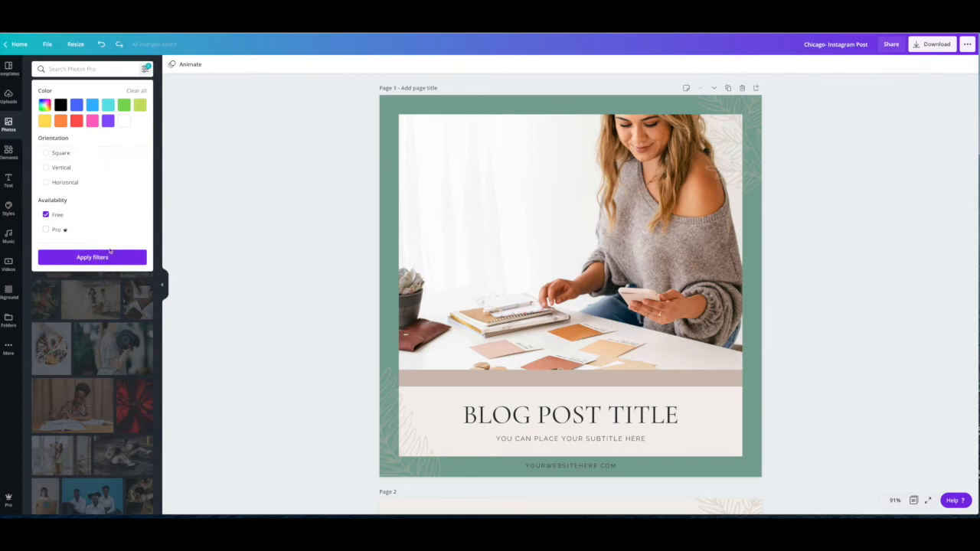
pyautogui.click(93, 257)
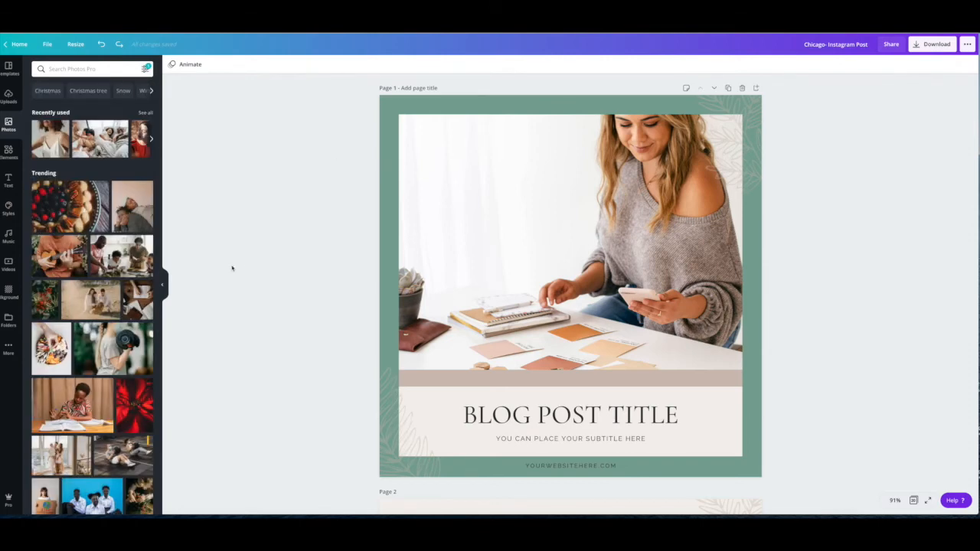
# - Replace page 1's main photo with the free stock photo of the candy platter
pyautogui.scroll(-1, 173, 252)
pyautogui.scroll(-1, 92, 306)
pyautogui.scroll(-2, 92, 306)
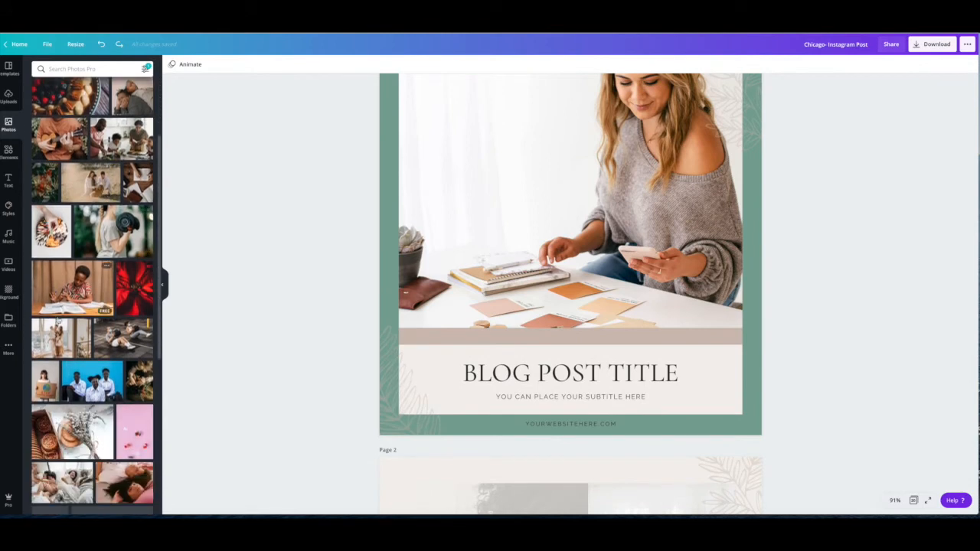
pyautogui.moveTo(51, 231); pyautogui.dragTo(425, 226)
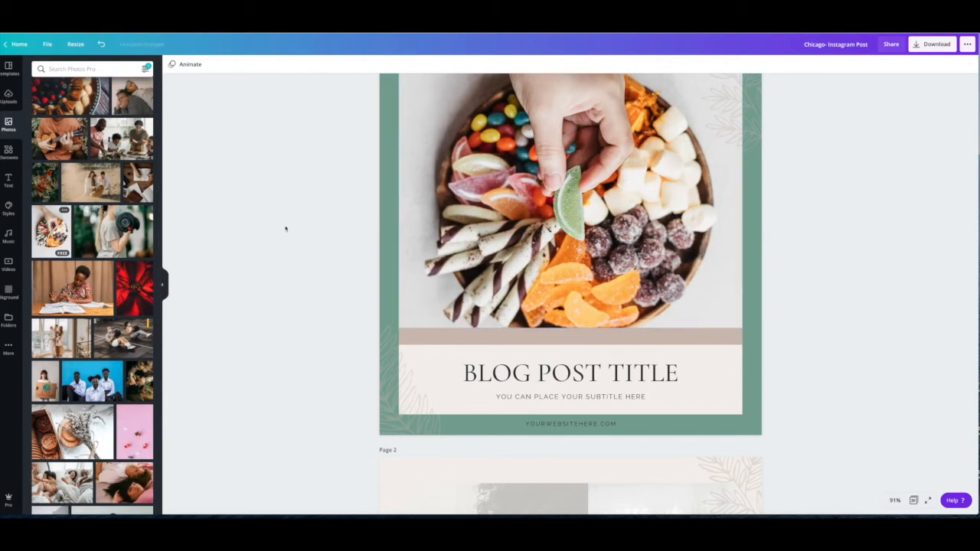
# - Replace page 1's main photo with the stock photo of the family in bed and enlarge it within its frame
pyautogui.scroll(1, 284, 227)
pyautogui.moveTo(62, 482); pyautogui.dragTo(437, 306)
pyautogui.doubleClick(550, 247)
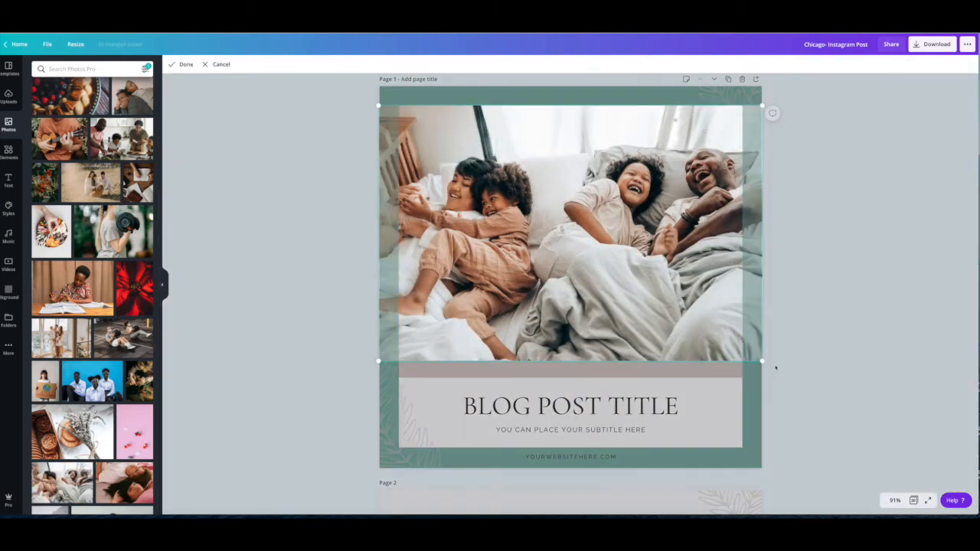
pyautogui.moveTo(763, 362); pyautogui.dragTo(974, 501)
pyautogui.moveTo(583, 305); pyautogui.dragTo(597, 289)
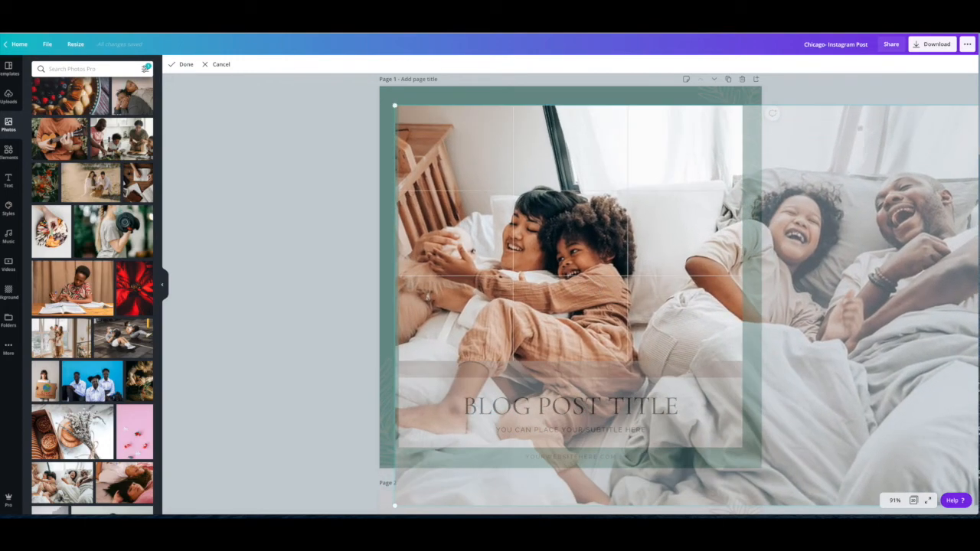
pyautogui.scroll(-1, 504, 375)
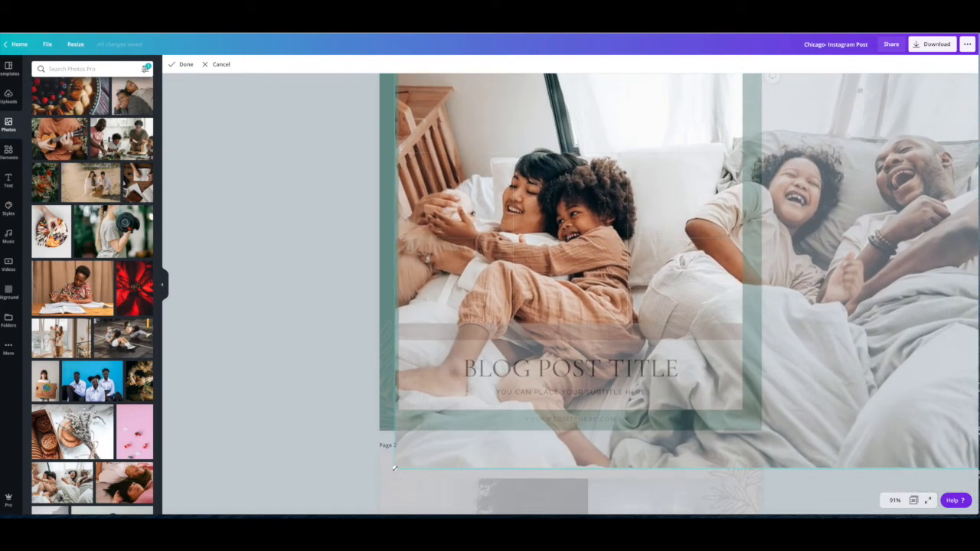
pyautogui.moveTo(395, 468); pyautogui.dragTo(384, 487)
pyautogui.click(328, 341)
# - Enlarge the family photo further and reposition its crop on the hugging woman and child
pyautogui.doubleClick(465, 306)
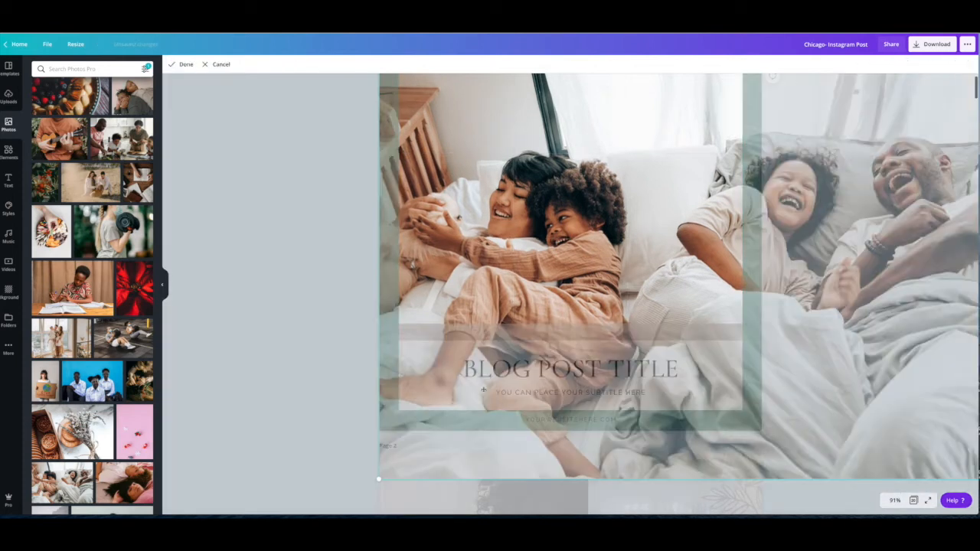
pyautogui.scroll(1, 400, 91)
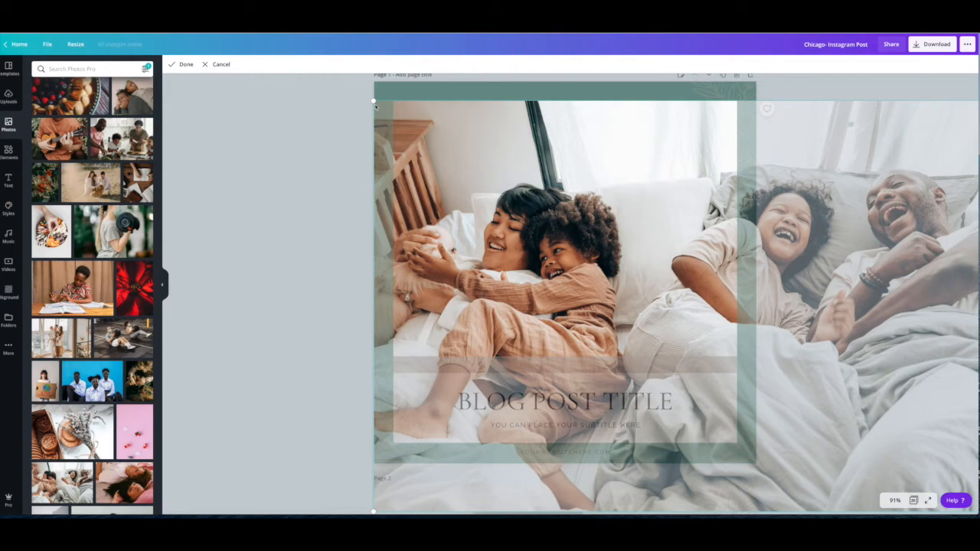
pyautogui.moveTo(373, 101); pyautogui.dragTo(271, 67)
pyautogui.moveTo(546, 208); pyautogui.dragTo(647, 230)
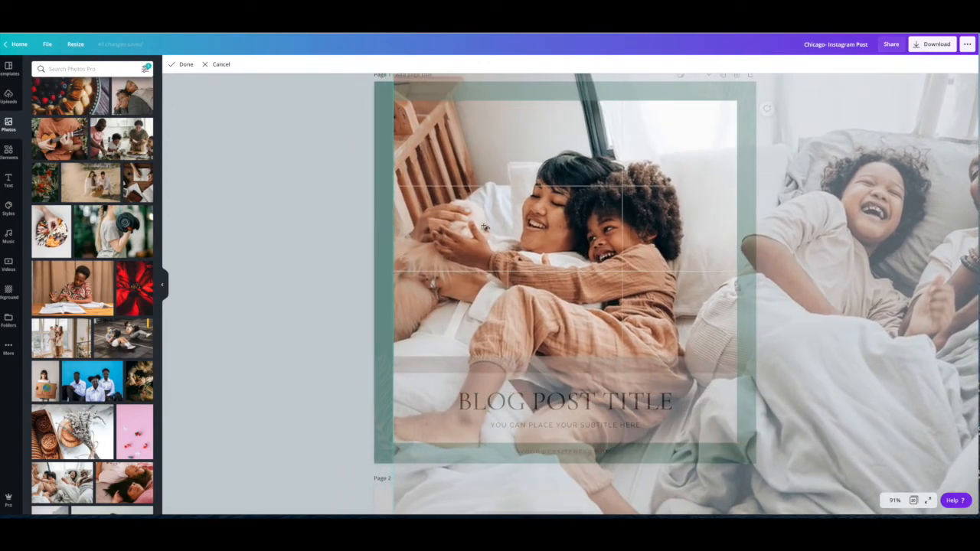
pyautogui.click(303, 271)
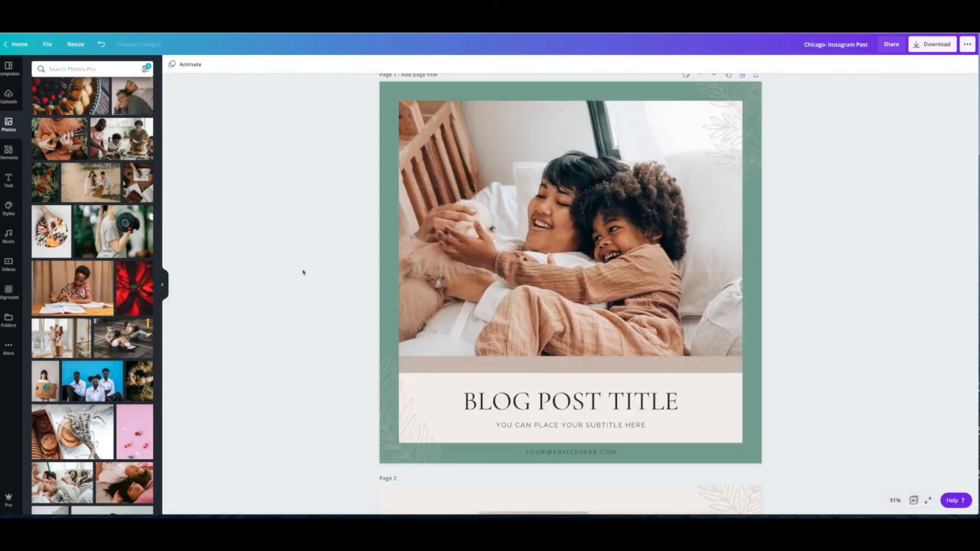
# - Bring up the overview of all pages and open page 2 for editing
pyautogui.scroll(-1, 565, 261)
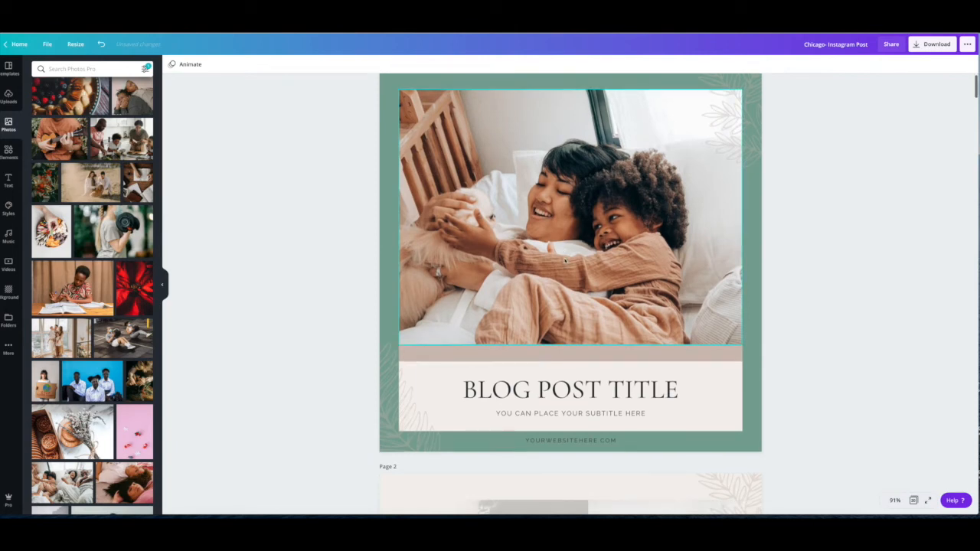
pyautogui.scroll(1, 565, 262)
pyautogui.click(913, 501)
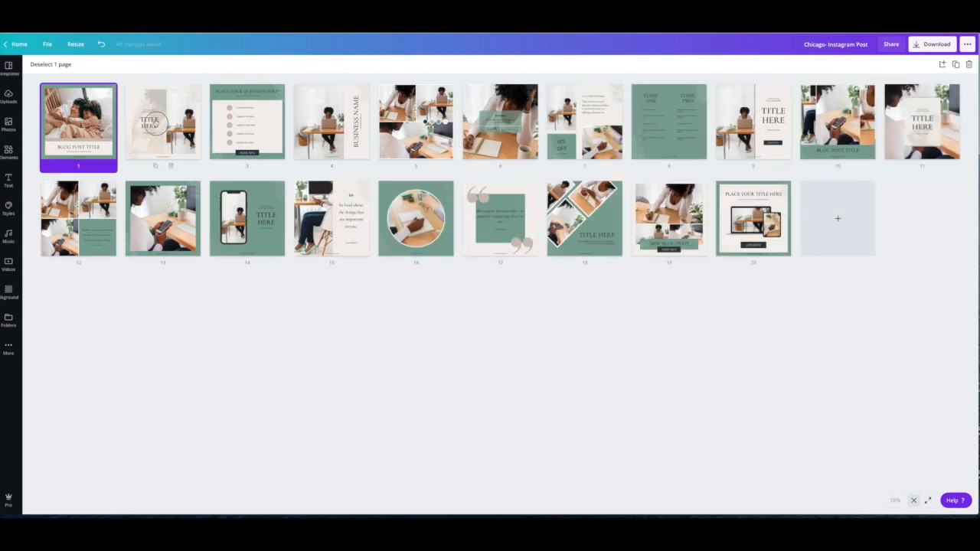
pyautogui.doubleClick(153, 123)
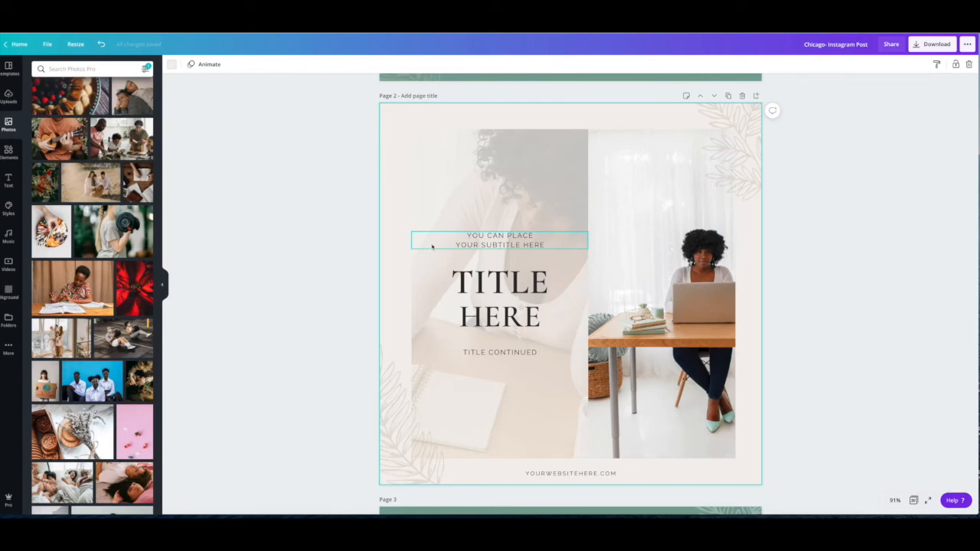
# - Replace the subtitle text above page 2's title with "ALL FEELS DESIGN"
pyautogui.click(559, 246)
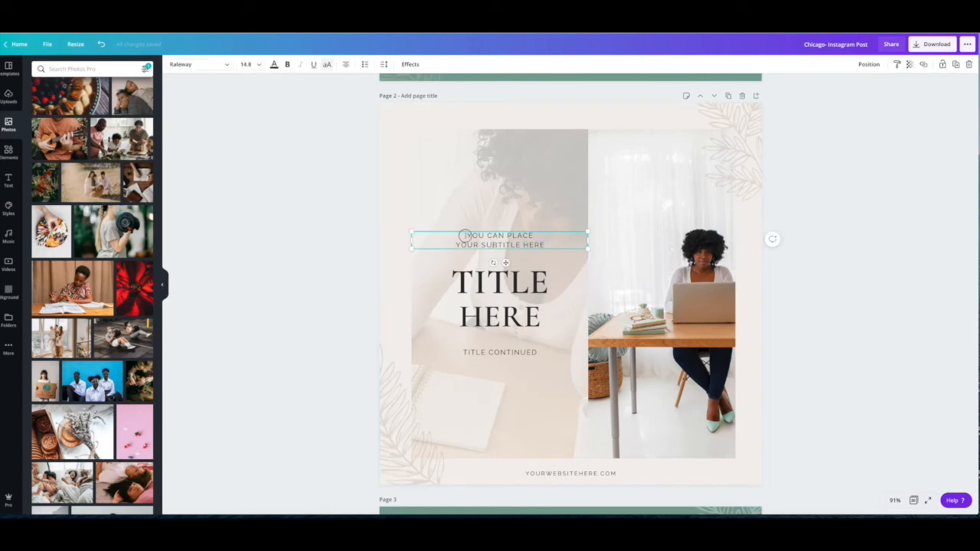
pyautogui.moveTo(459, 233); pyautogui.dragTo(564, 251)
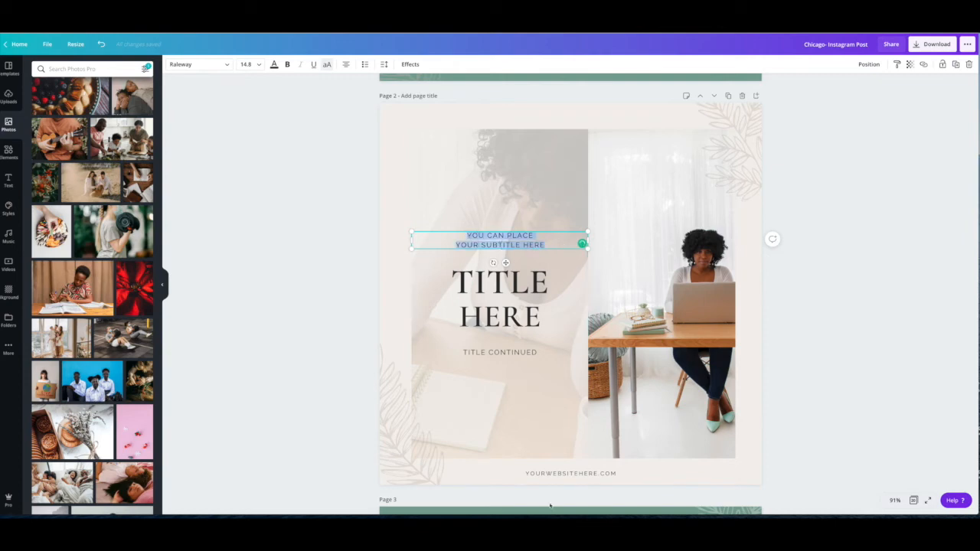
pyautogui.write('A')
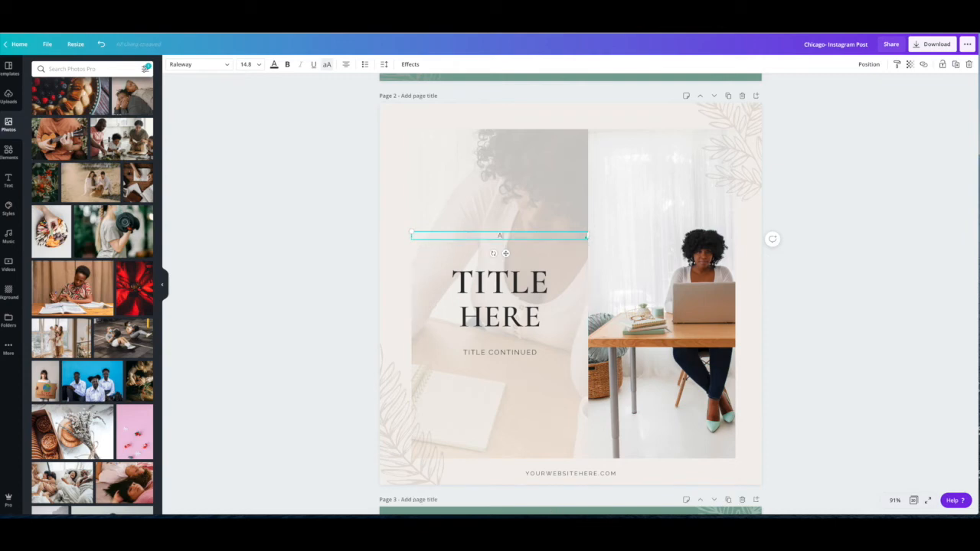
pyautogui.write('GN')
pyautogui.press('BackSpace')
pyautogui.press('BackSpace')
pyautogui.press('BackSpace')
pyautogui.press('BackSpace')
pyautogui.press('BackSpace')
pyautogui.press('BackSpace')
pyautogui.write('FEELS DESIN')
pyautogui.press('BackSpace')
pyautogui.write('GN')
pyautogui.click(541, 225)
# - Search the fonts for "serif" and set page 2's title in DM Serif Display
pyautogui.click(499, 317)
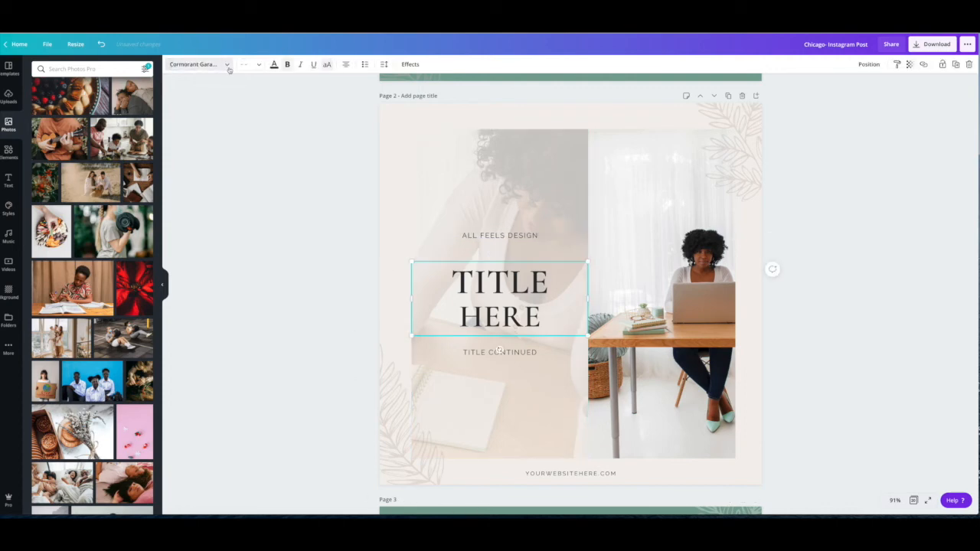
pyautogui.click(197, 64)
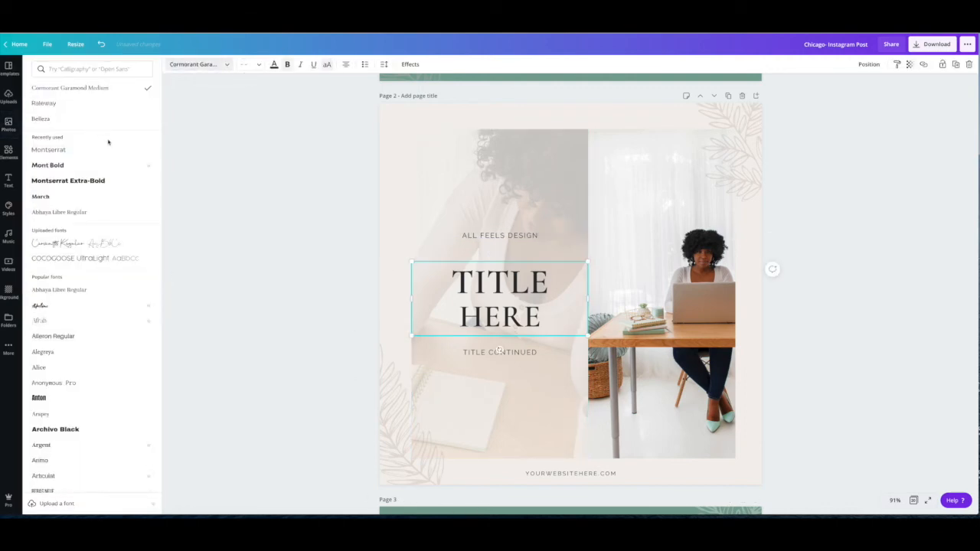
pyautogui.click(224, 66)
pyautogui.click(225, 65)
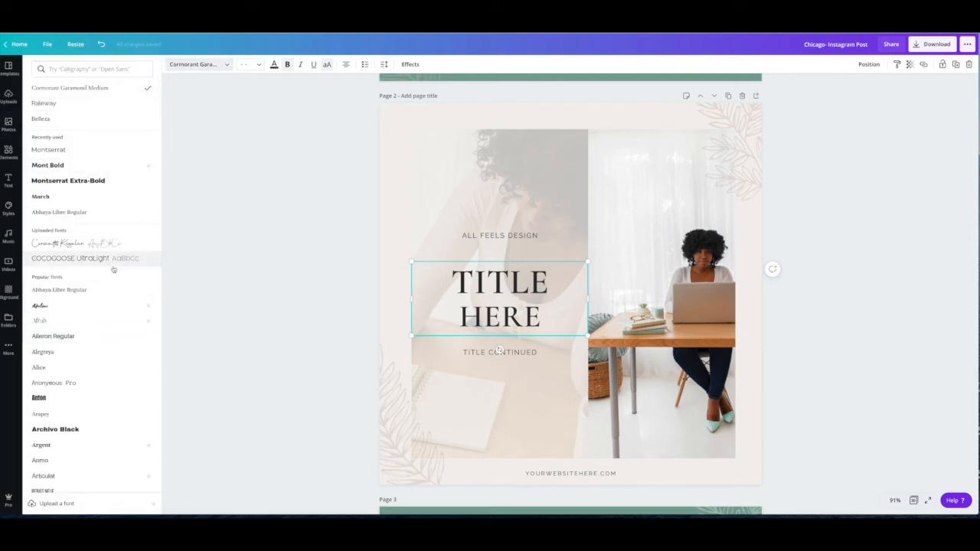
pyautogui.scroll(-3, 114, 268)
pyautogui.click(100, 67)
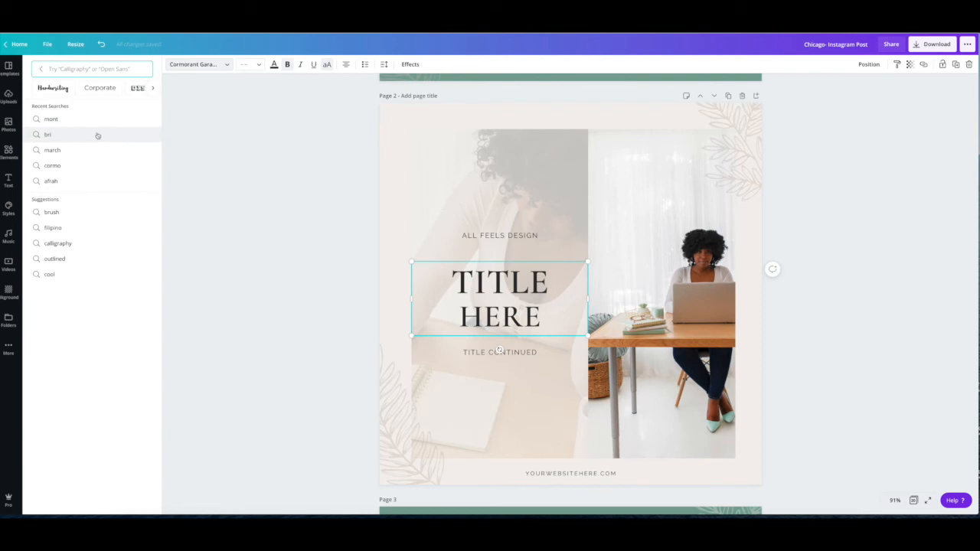
pyautogui.write('serif')
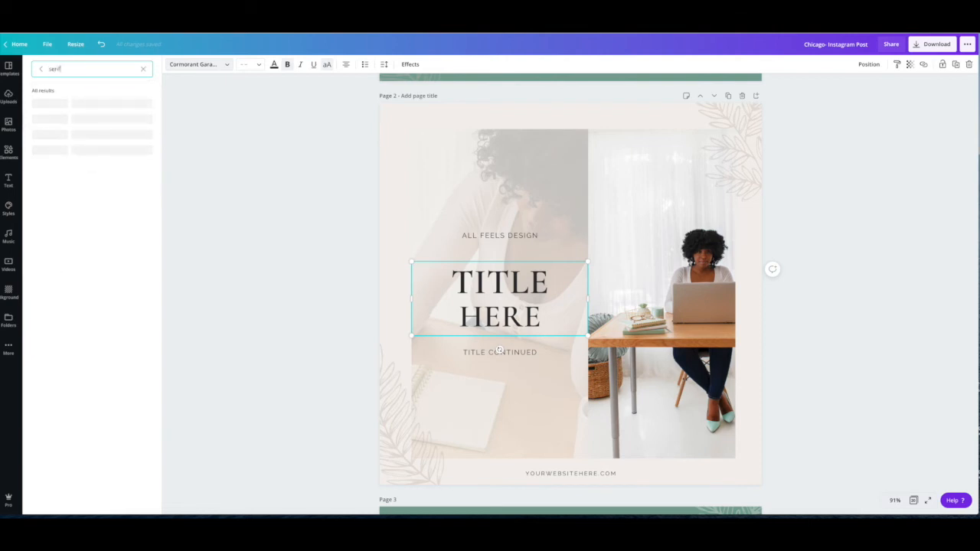
pyautogui.scroll(-1, 116, 158)
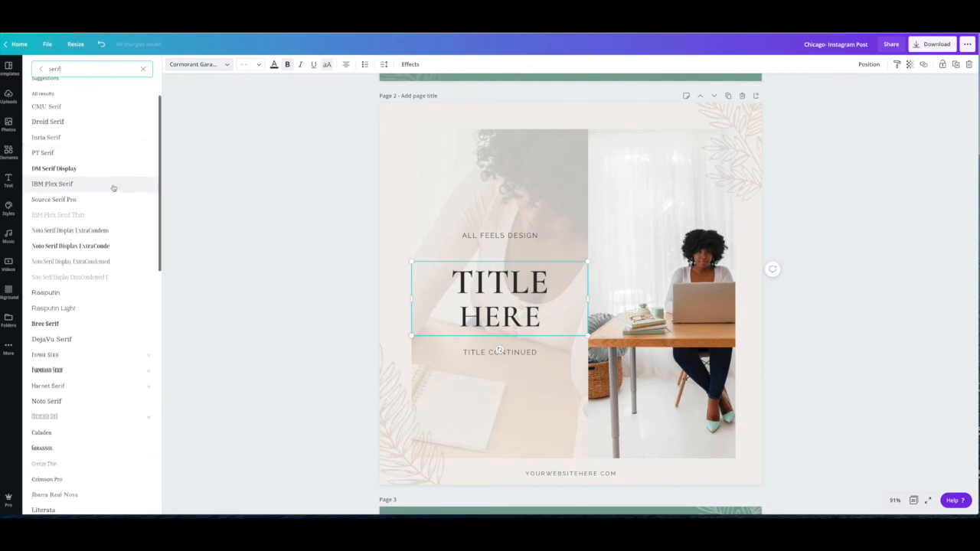
pyautogui.click(112, 169)
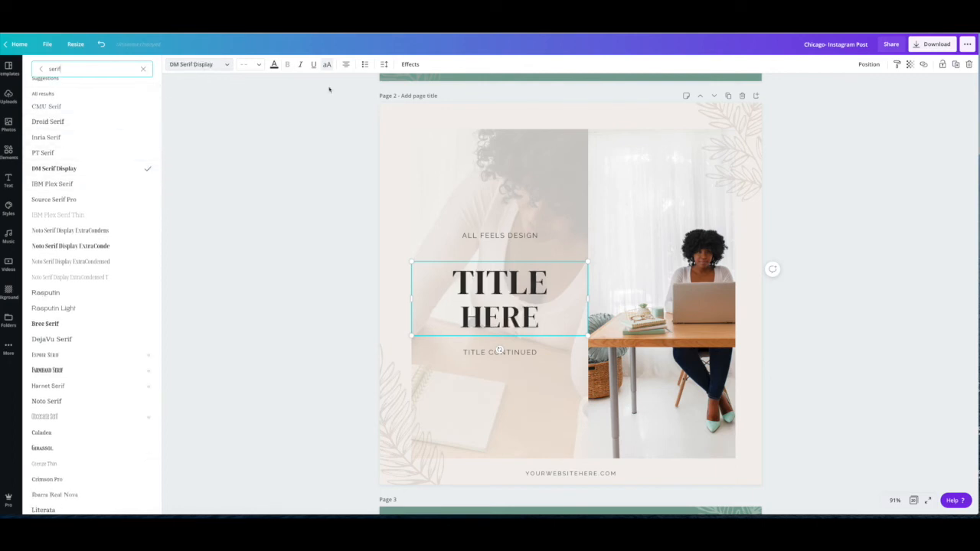
# - Set page 2's title font size to 80 and move the title up slightly
pyautogui.click(274, 64)
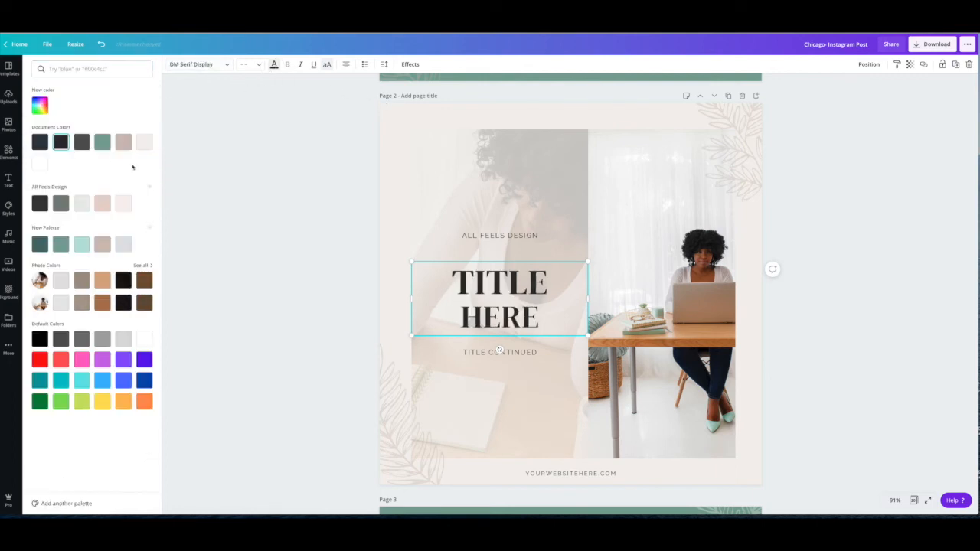
pyautogui.click(251, 64)
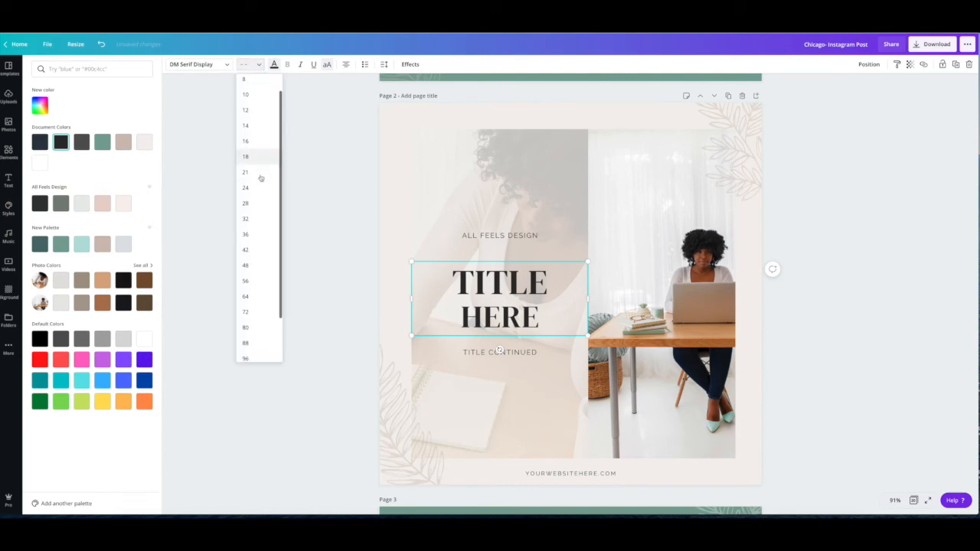
pyautogui.click(261, 219)
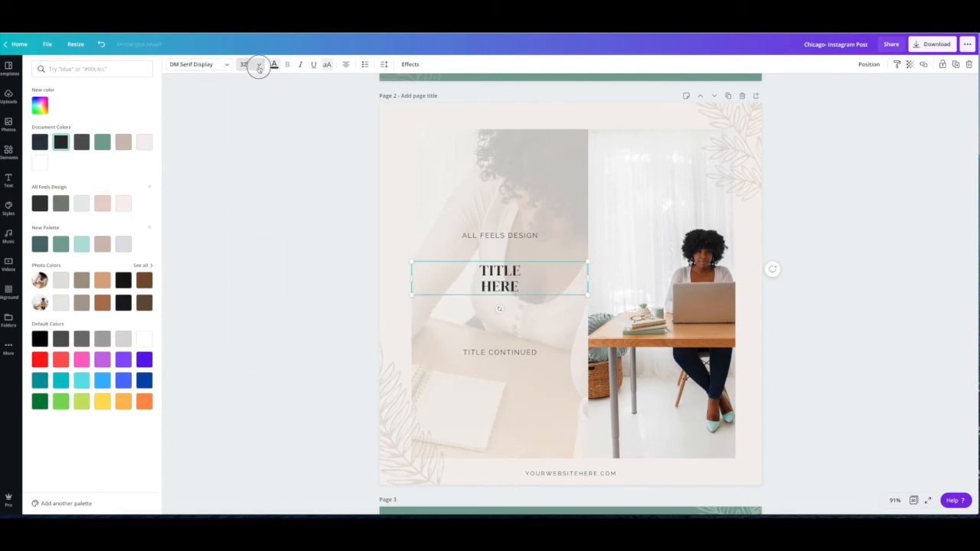
pyautogui.click(252, 64)
pyautogui.click(251, 327)
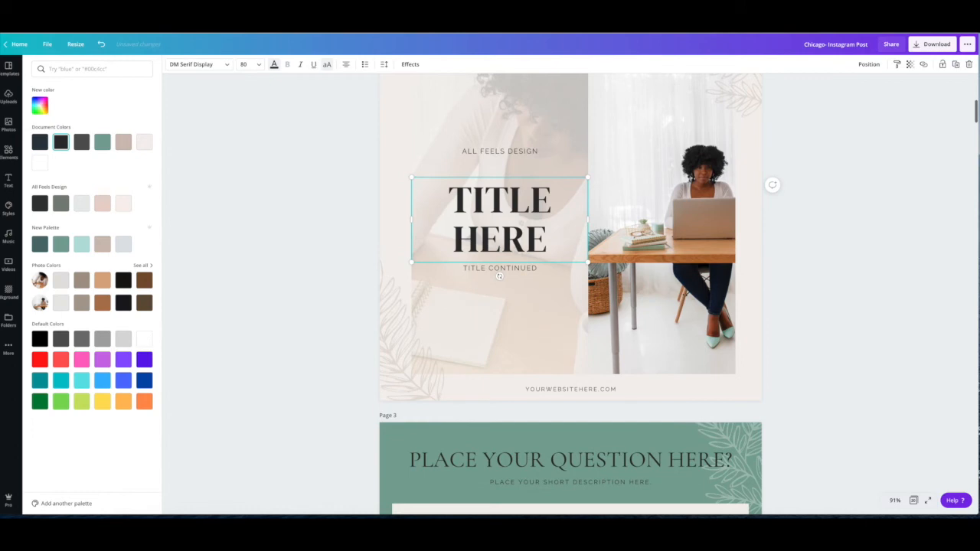
pyautogui.scroll(2, 353, 106)
pyautogui.moveTo(497, 291); pyautogui.dragTo(496, 288)
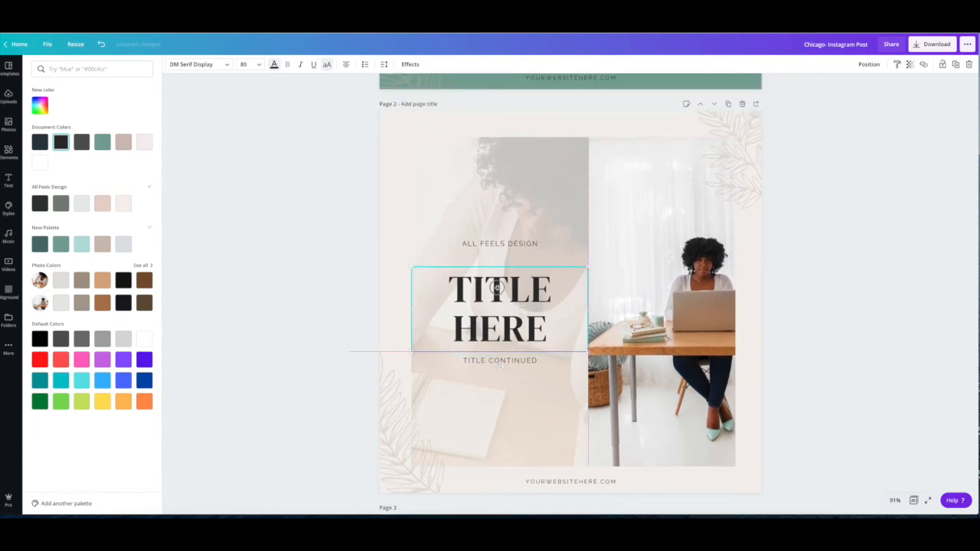
# - Try italic, underline, lowercase, and left and right alignment on page 2's title, restoring the uppercase, centered text
pyautogui.click(301, 65)
pyautogui.click(300, 65)
pyautogui.click(313, 65)
pyautogui.click(313, 65)
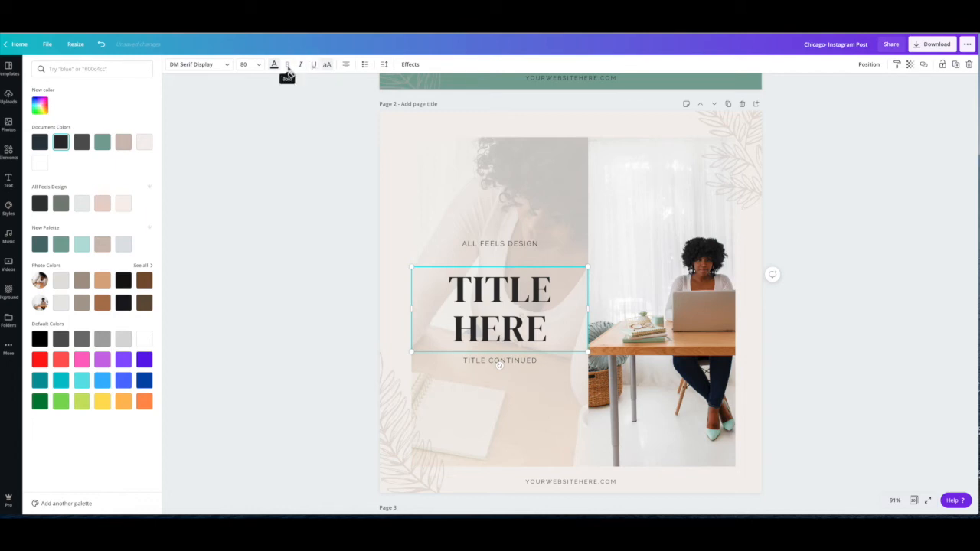
pyautogui.click(327, 65)
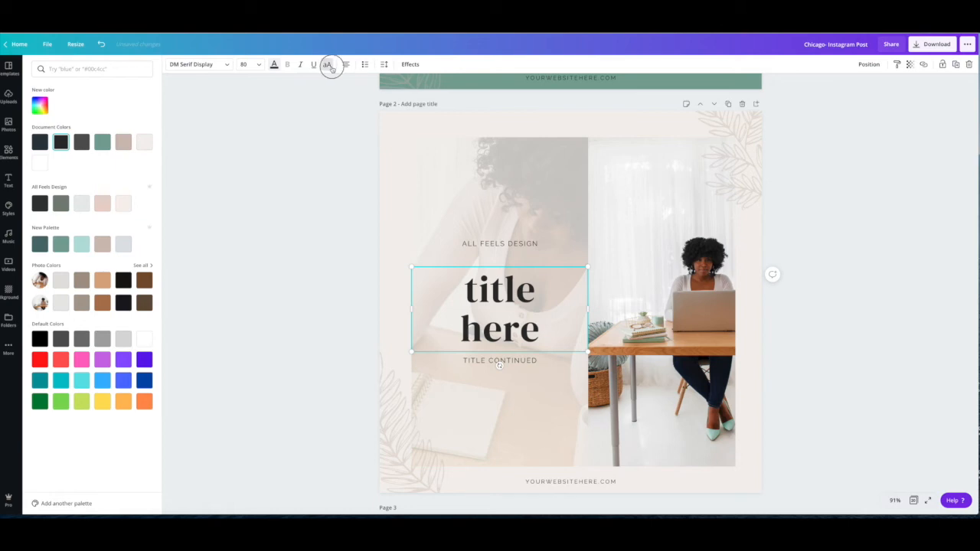
pyautogui.click(326, 64)
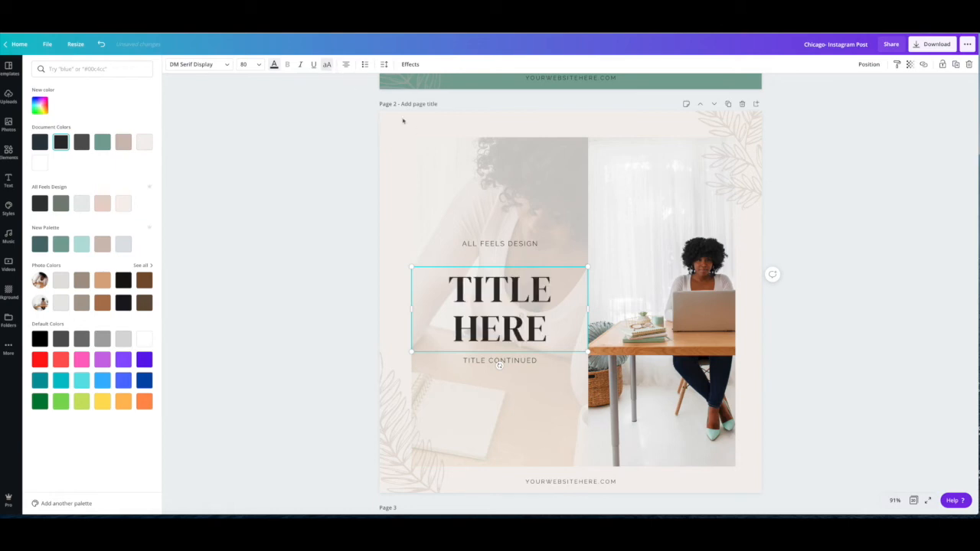
pyautogui.click(346, 64)
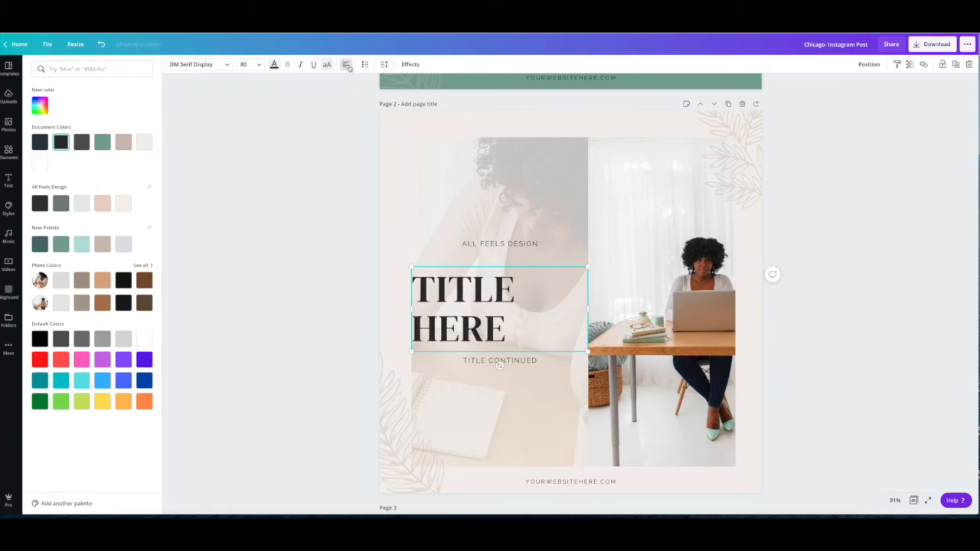
pyautogui.click(346, 66)
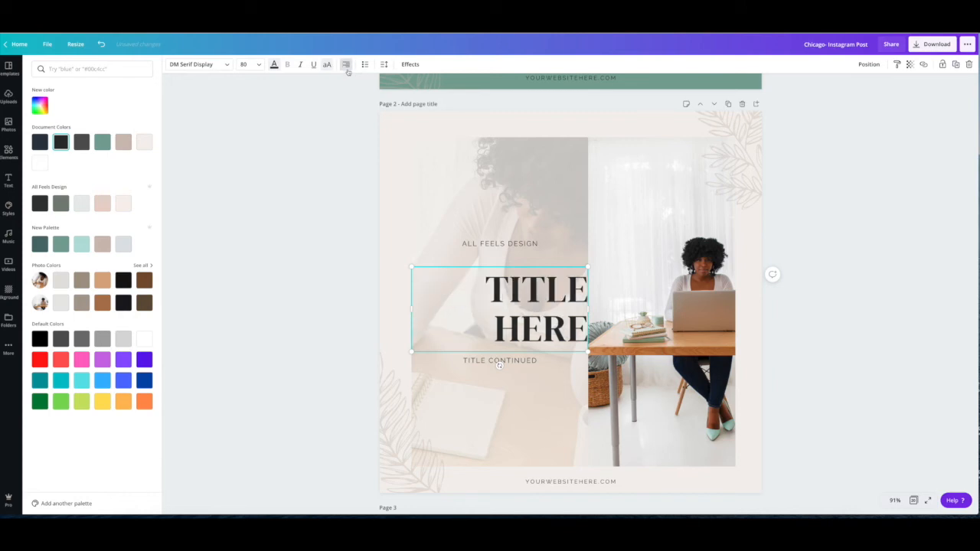
pyautogui.click(346, 66)
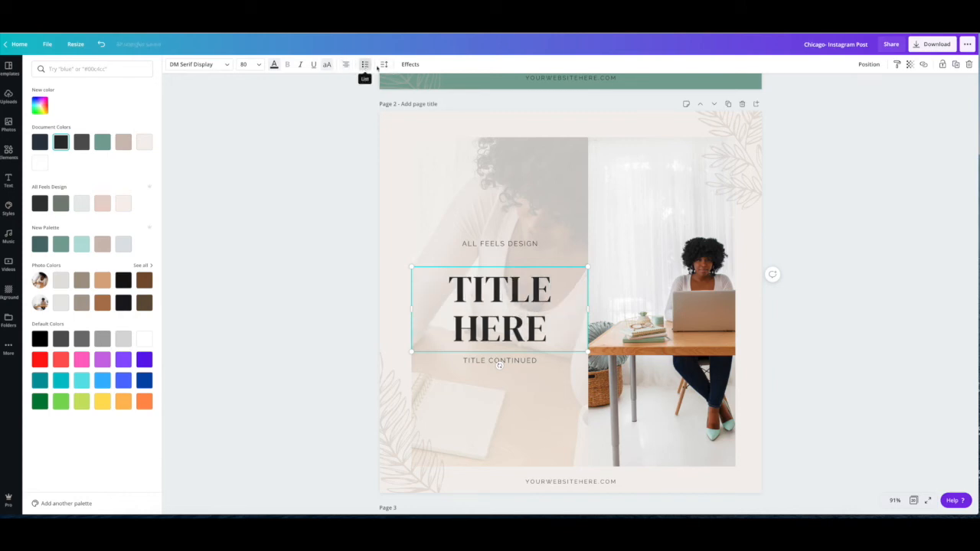
# - Try letter spacing of 144 and the Shadow, Hollow and Curve text effects on page 2's title, with the curve at 100
pyautogui.click(383, 64)
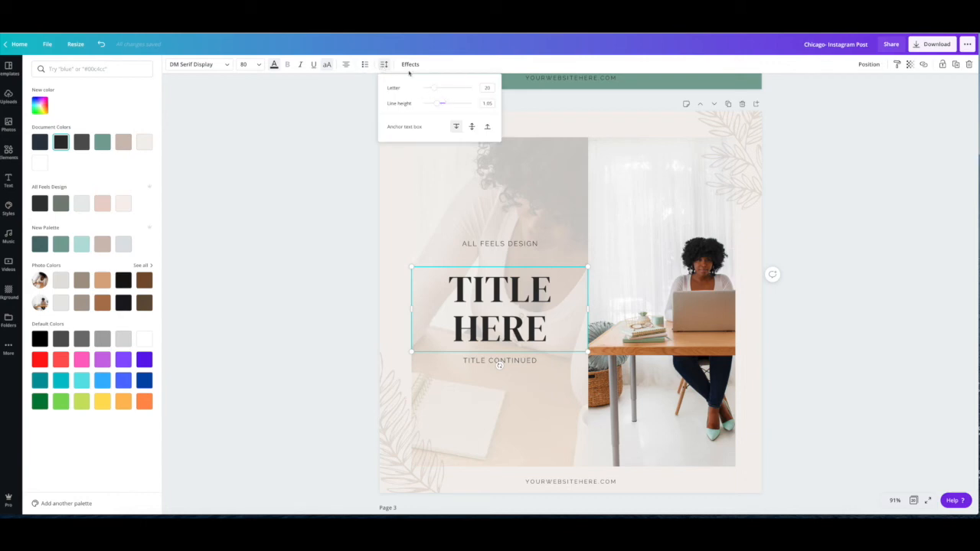
pyautogui.moveTo(435, 90)
pyautogui.mouseDown()
pyautogui.moveTo(445, 88)
pyautogui.moveTo(433, 88)
pyautogui.moveTo(443, 88)
pyautogui.moveTo(436, 103)
pyautogui.mouseUp()
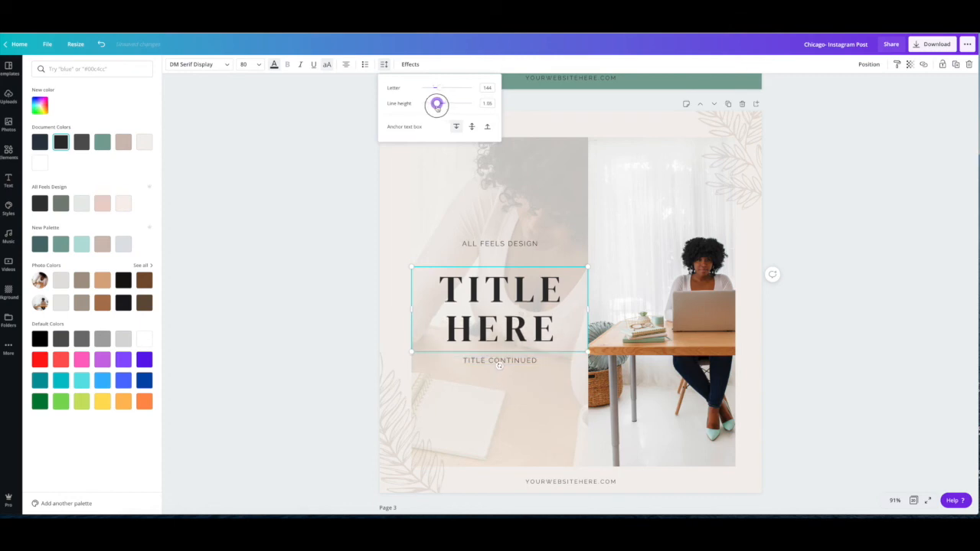
pyautogui.click(409, 65)
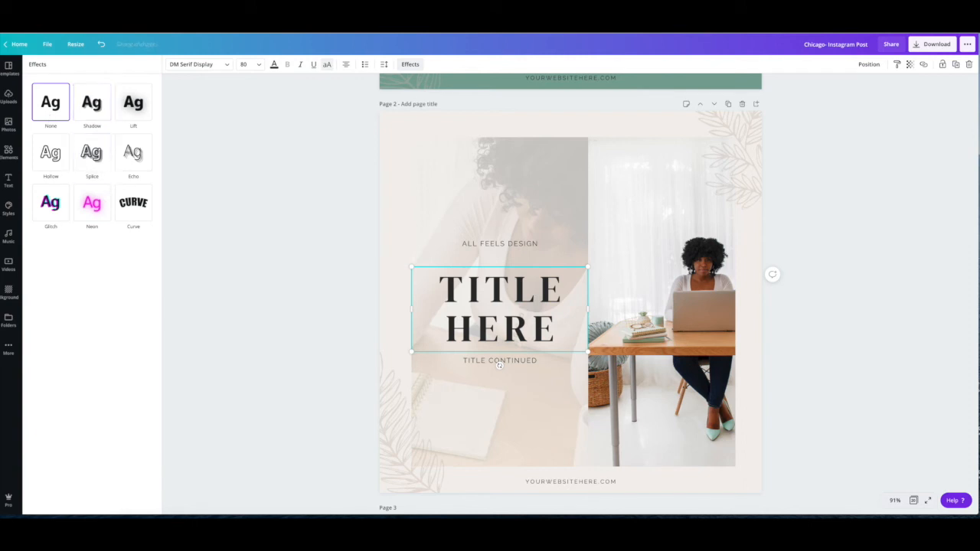
pyautogui.click(91, 104)
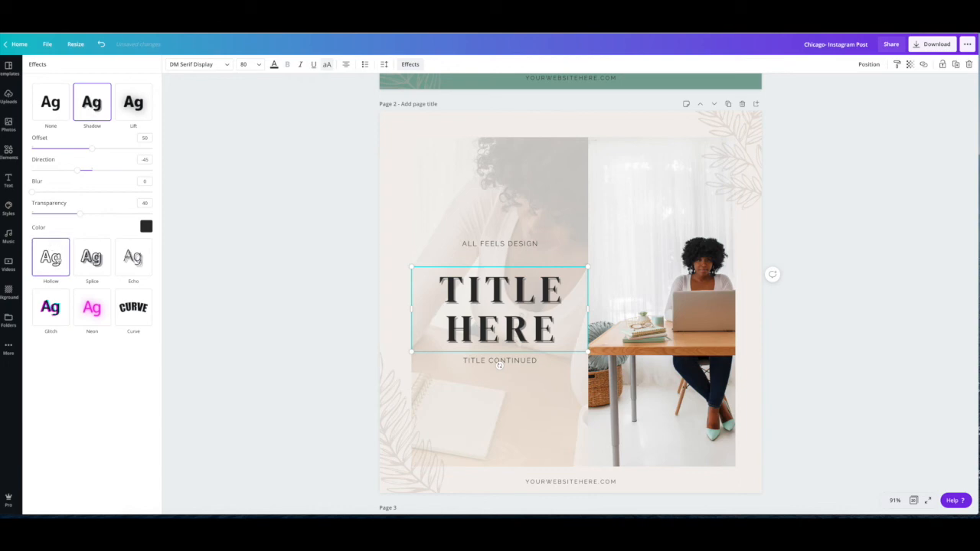
pyautogui.click(58, 260)
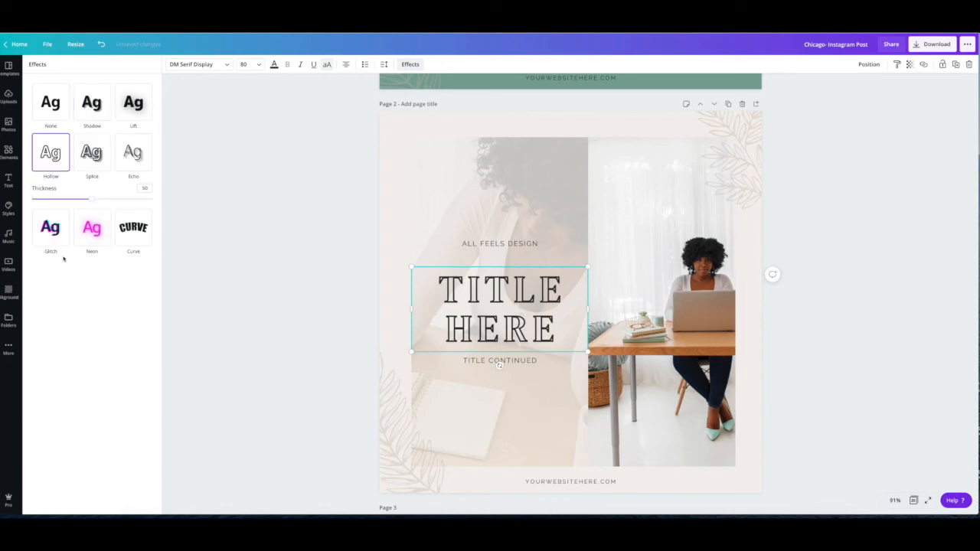
pyautogui.click(142, 234)
pyautogui.moveTo(150, 250)
pyautogui.mouseDown()
pyautogui.moveTo(63, 250)
pyautogui.moveTo(153, 253)
pyautogui.mouseUp()
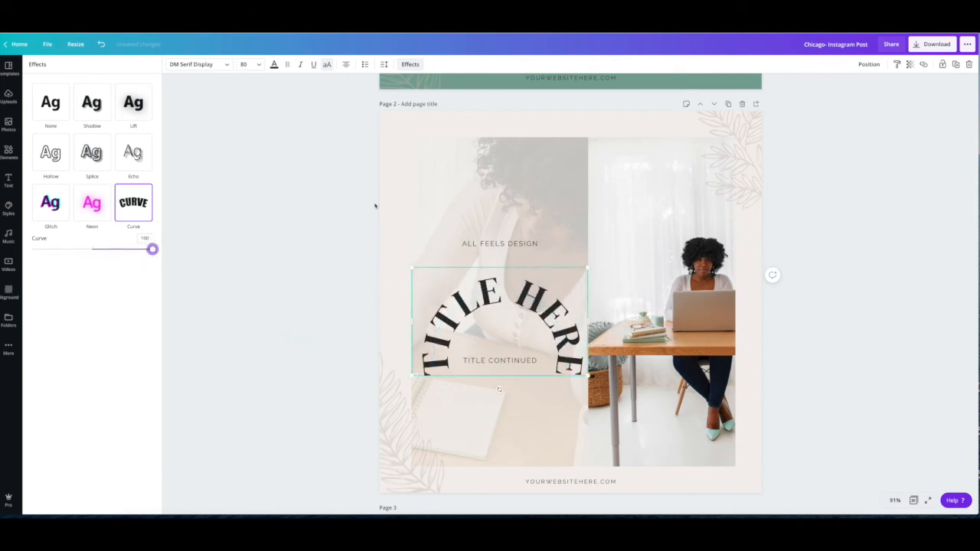
# - Undo the text effects and the letter spacing change on page 2's title
pyautogui.click(312, 227)
pyautogui.press('super+z')
pyautogui.press('super+z')
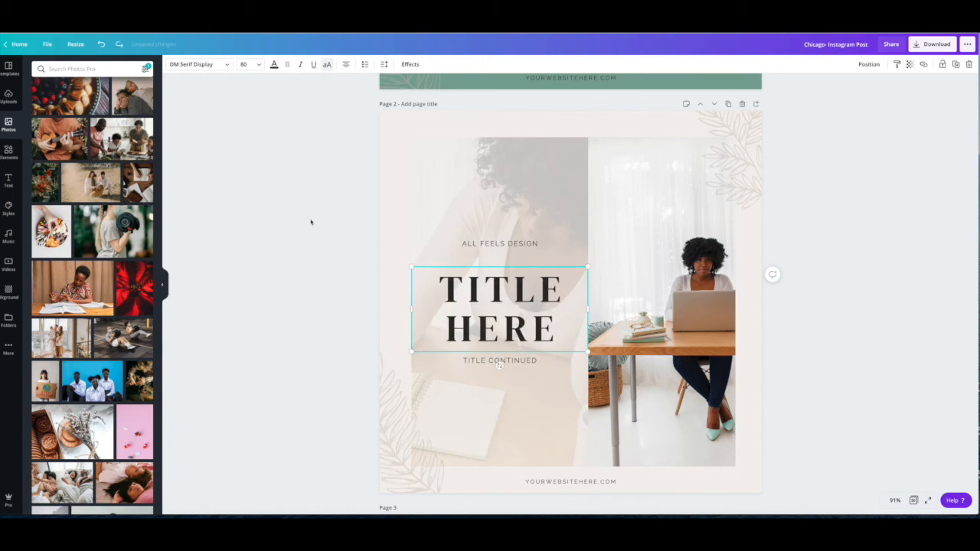
pyautogui.press('super+z')
pyautogui.click(302, 202)
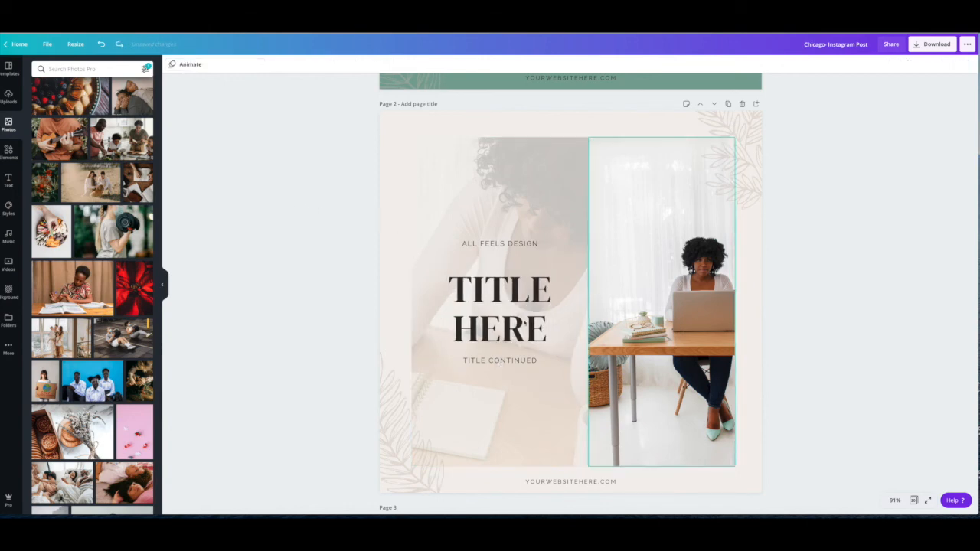
# - Switch to the grid view of all pages in the design and deselect page 2
pyautogui.click(484, 296)
pyautogui.scroll(-1, 451, 283)
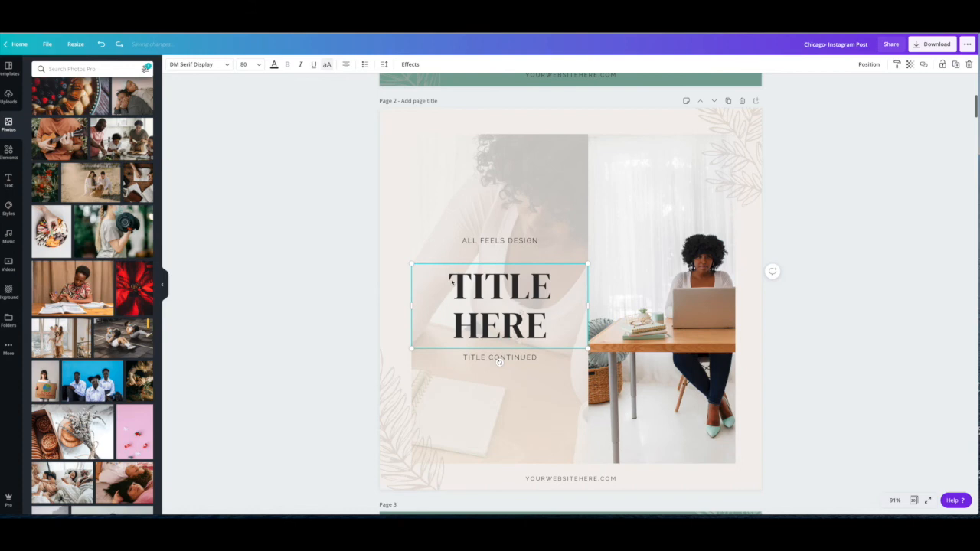
pyautogui.scroll(-1, 413, 279)
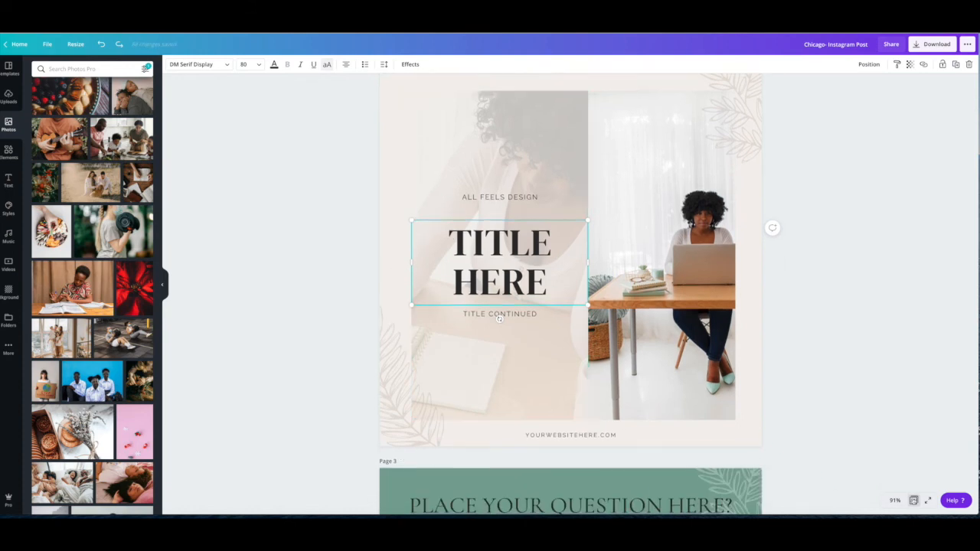
pyautogui.click(913, 500)
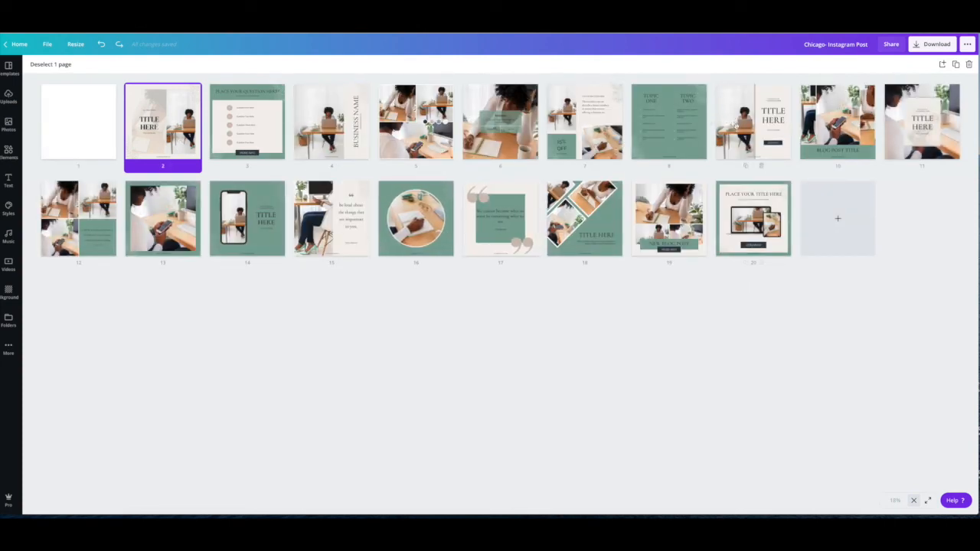
pyautogui.click(935, 197)
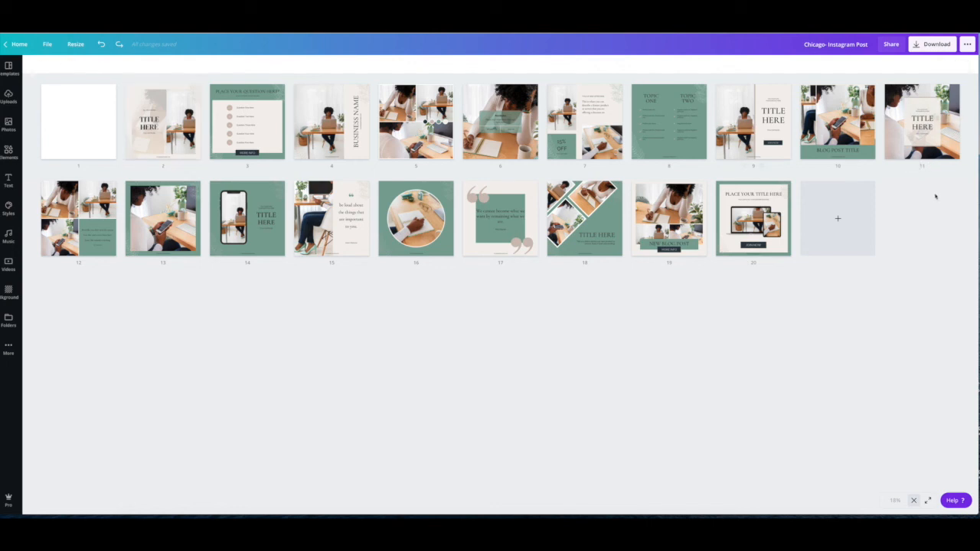
# - Open the download settings and choose PNG as the file type
pyautogui.click(928, 46)
pyautogui.click(956, 104)
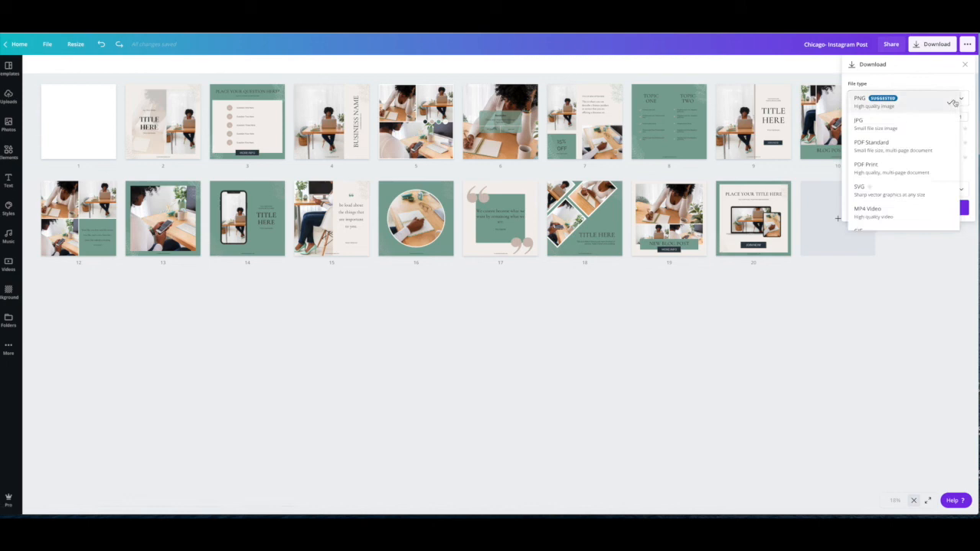
pyautogui.click(904, 107)
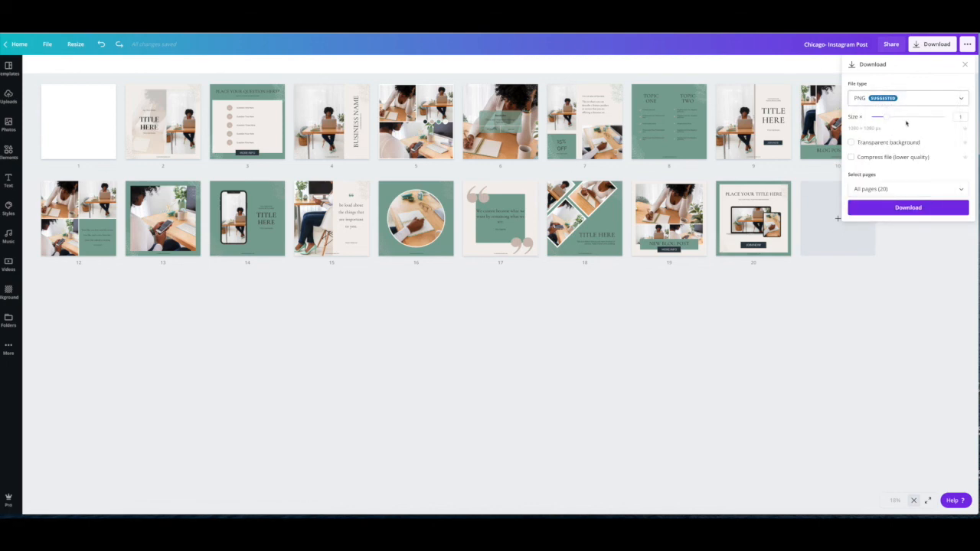
# - Limit the download to pages 1 and 2 instead of all pages
pyautogui.click(958, 190)
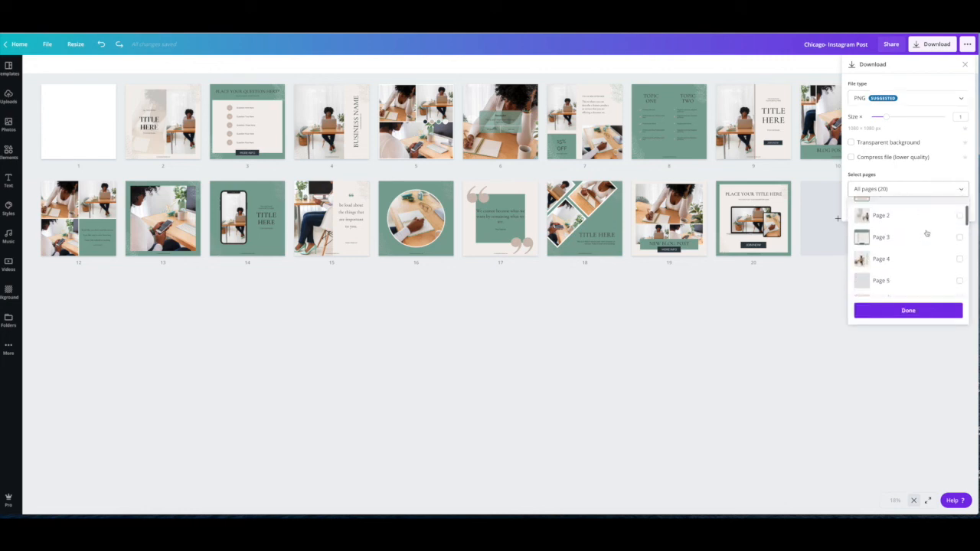
pyautogui.click(960, 232)
pyautogui.click(960, 253)
pyautogui.scroll(-2, 961, 255)
pyautogui.scroll(2, 961, 255)
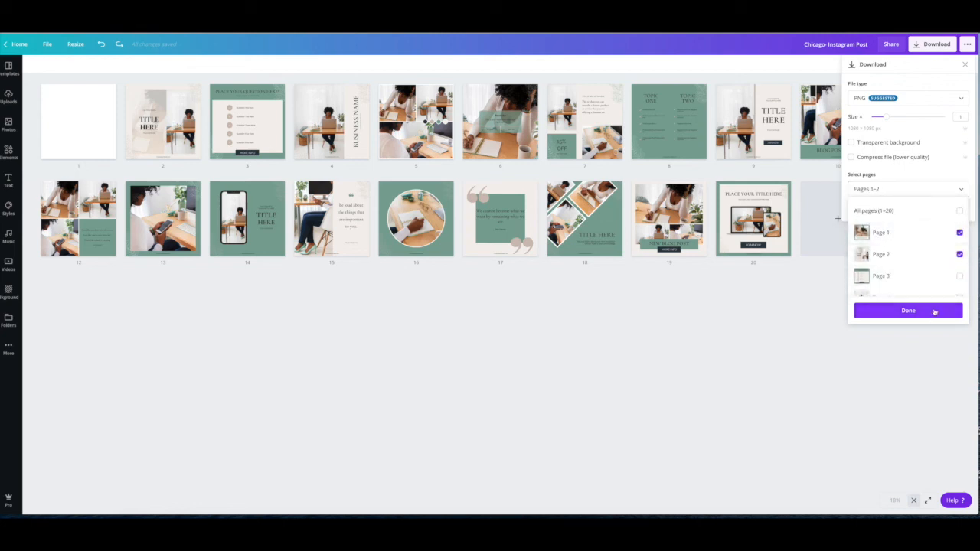
pyautogui.click(934, 311)
# - Download the selected pages, return from the Downloads folder to the design and dismiss the saved-design message
pyautogui.click(909, 208)
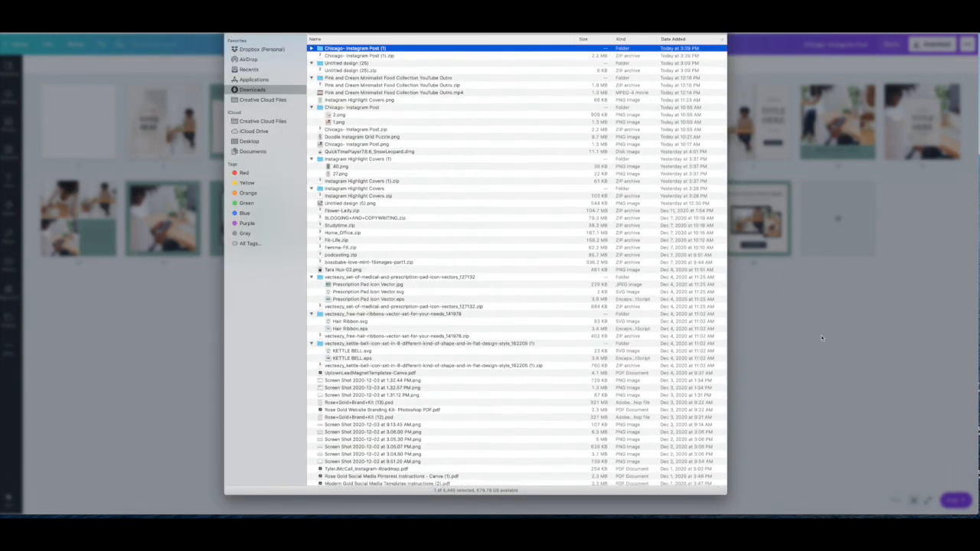
pyautogui.click(819, 334)
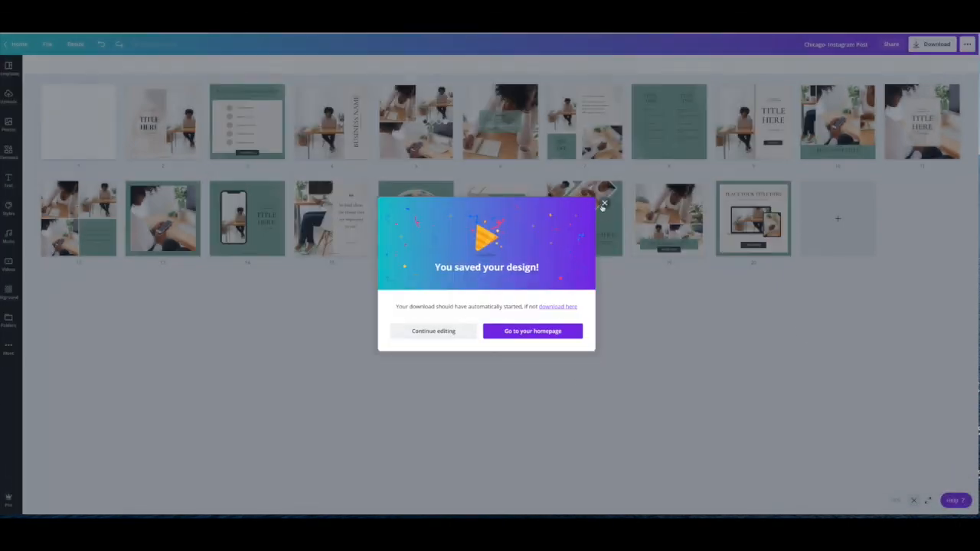
pyautogui.click(603, 205)
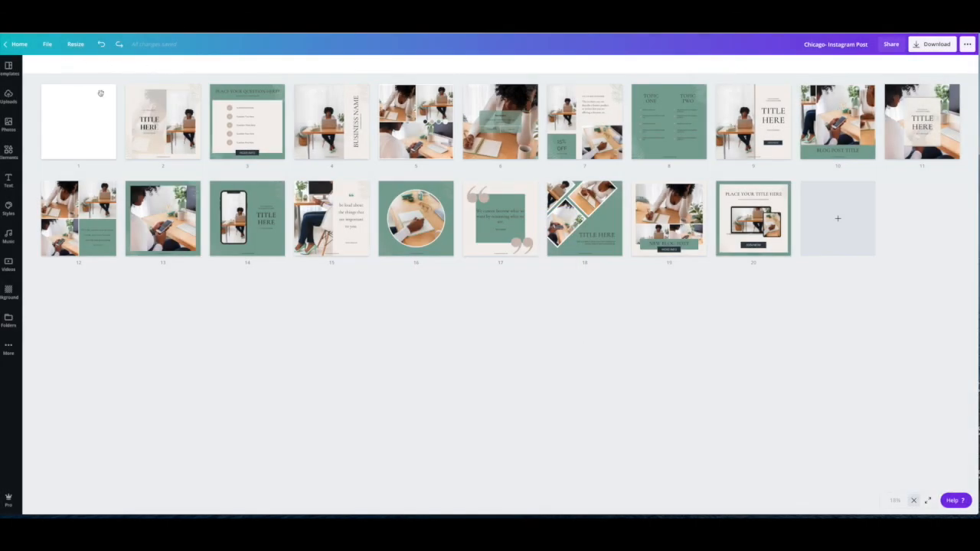